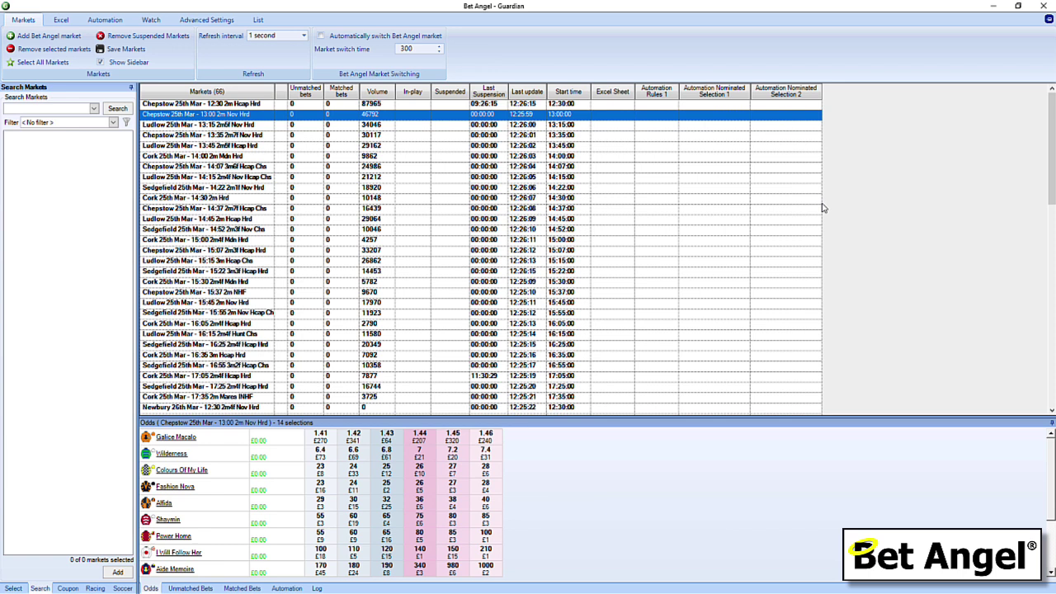
Glance at the market filter list, then switch the sidebar to Coupons and browse the example coupons
mouse_move(817, 199)
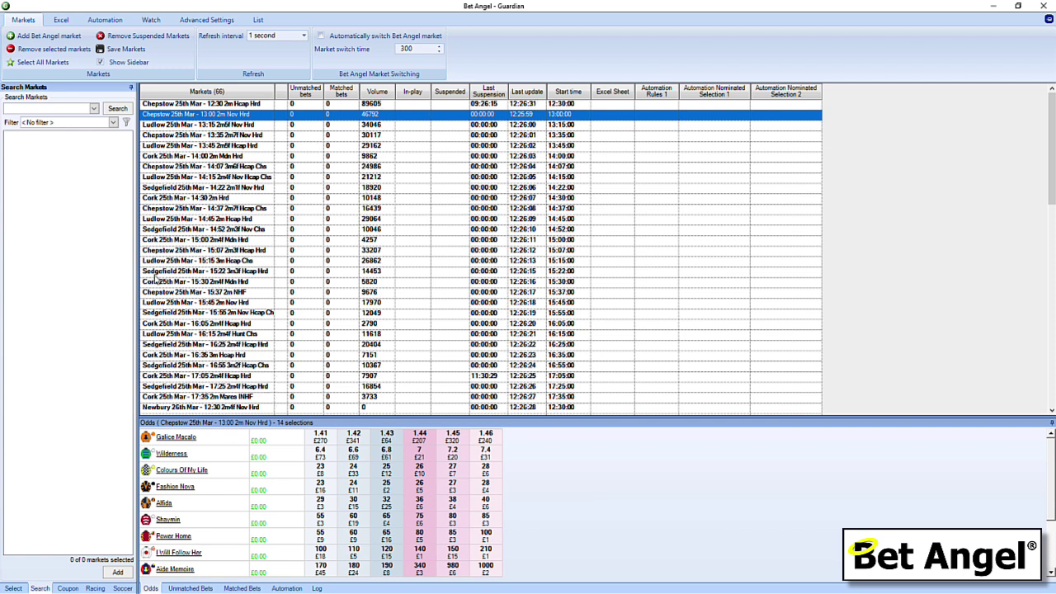
left_click(113, 122)
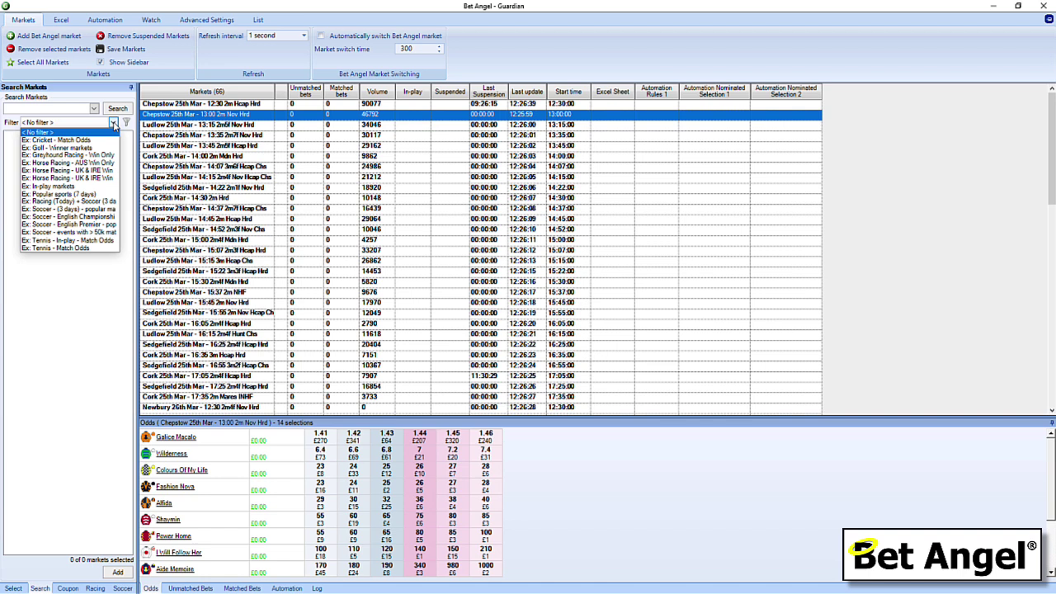
left_click(66, 588)
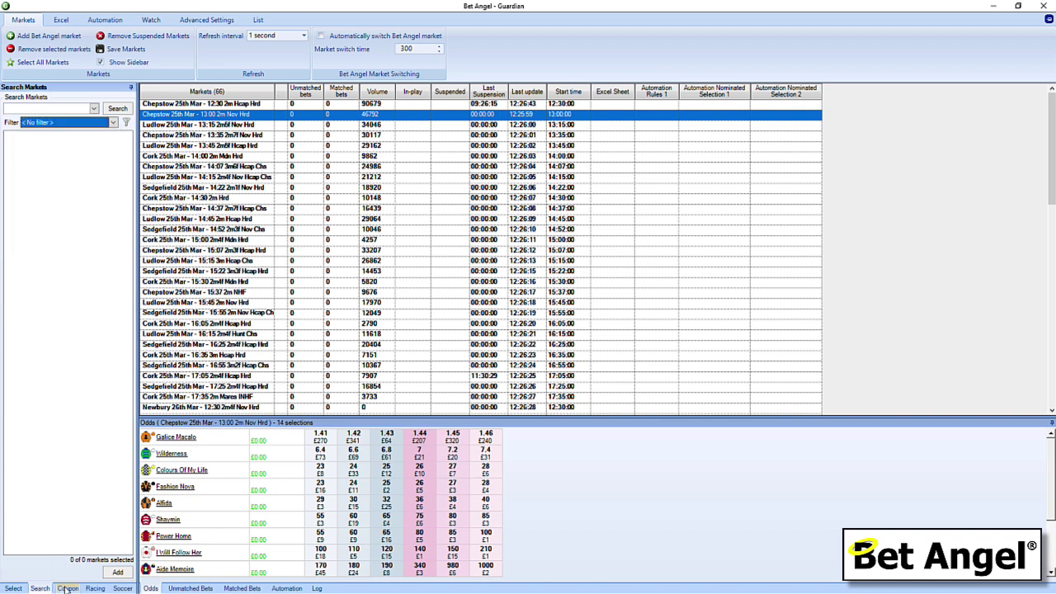
left_click(66, 588)
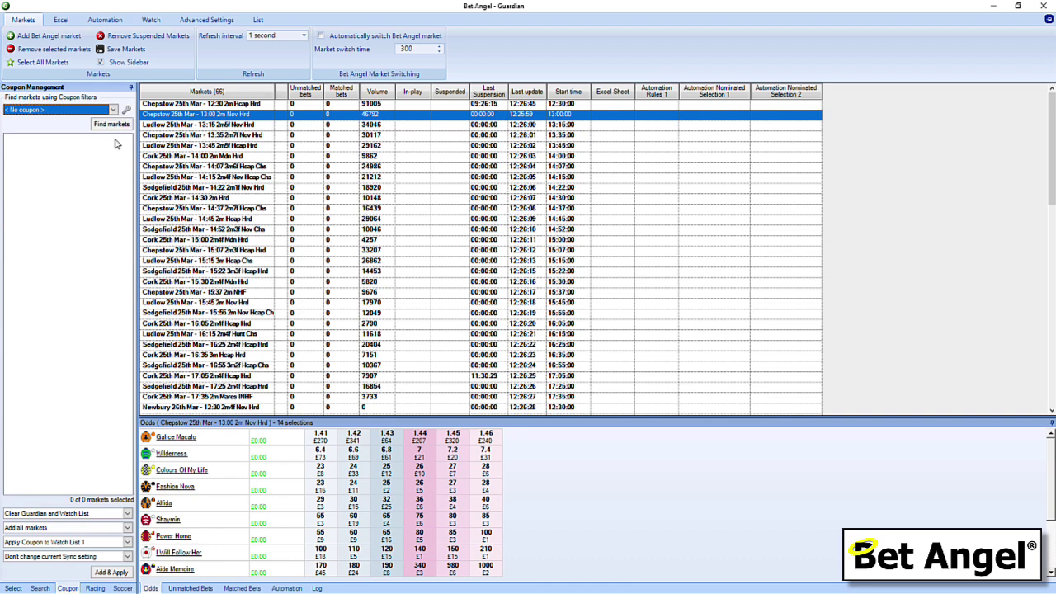
left_click(115, 110)
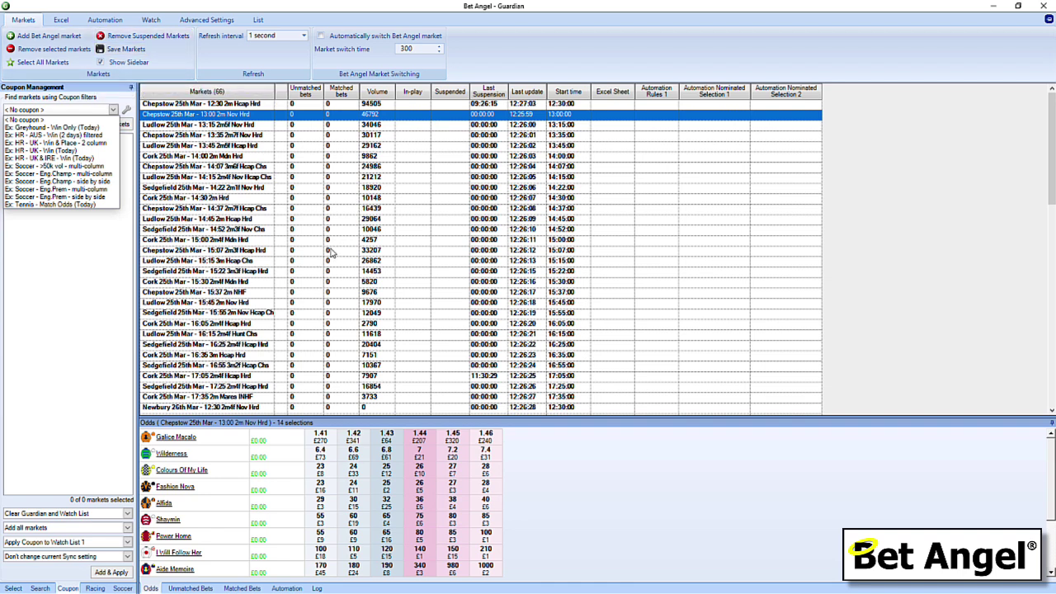
left_click(68, 24)
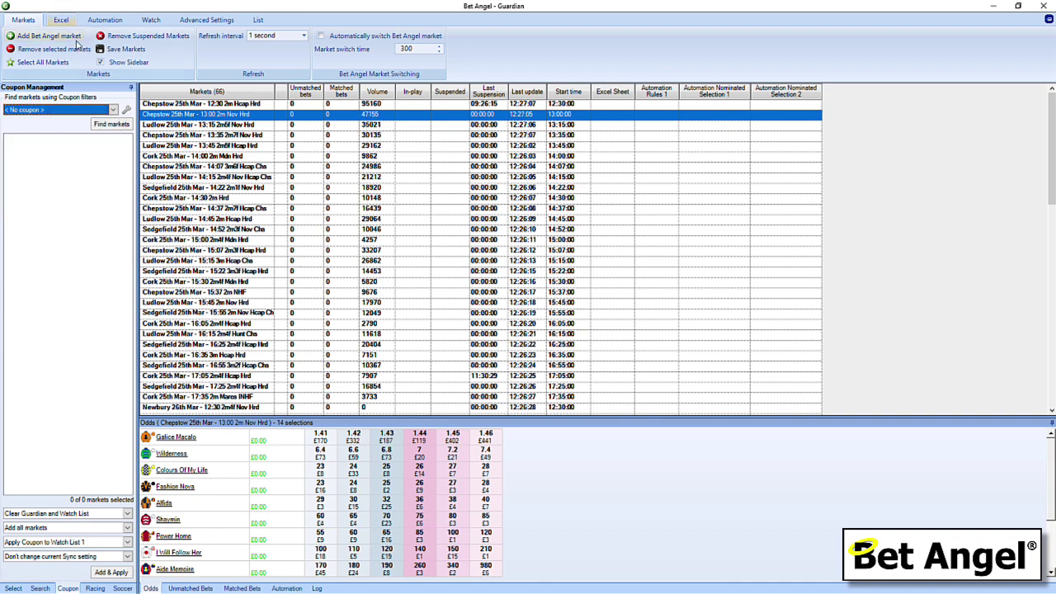
Browse the Excel and Automation settings, finishing on the Watch List settings
left_click(69, 24)
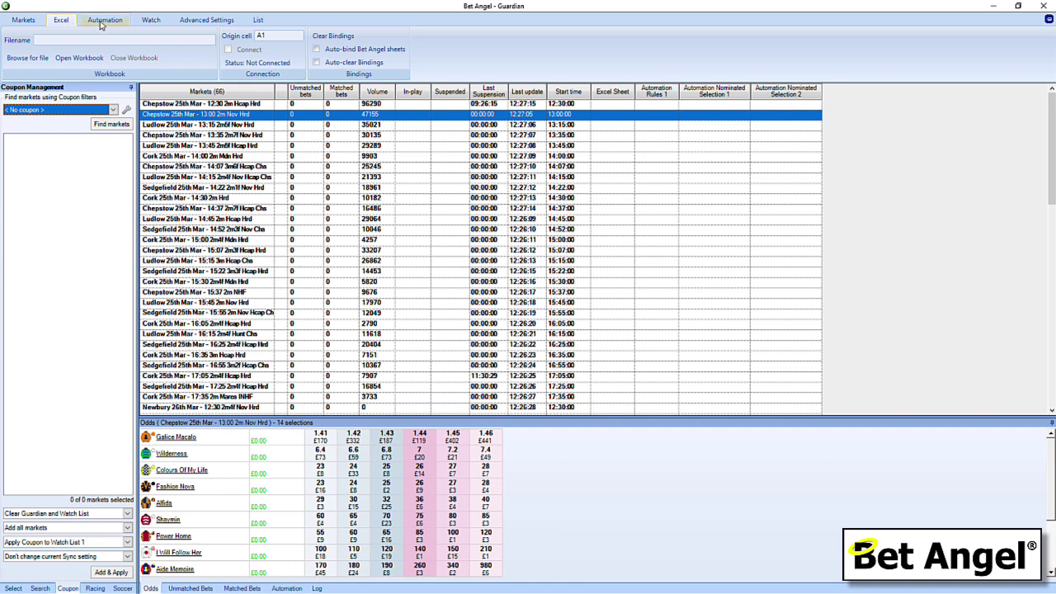
left_click(103, 23)
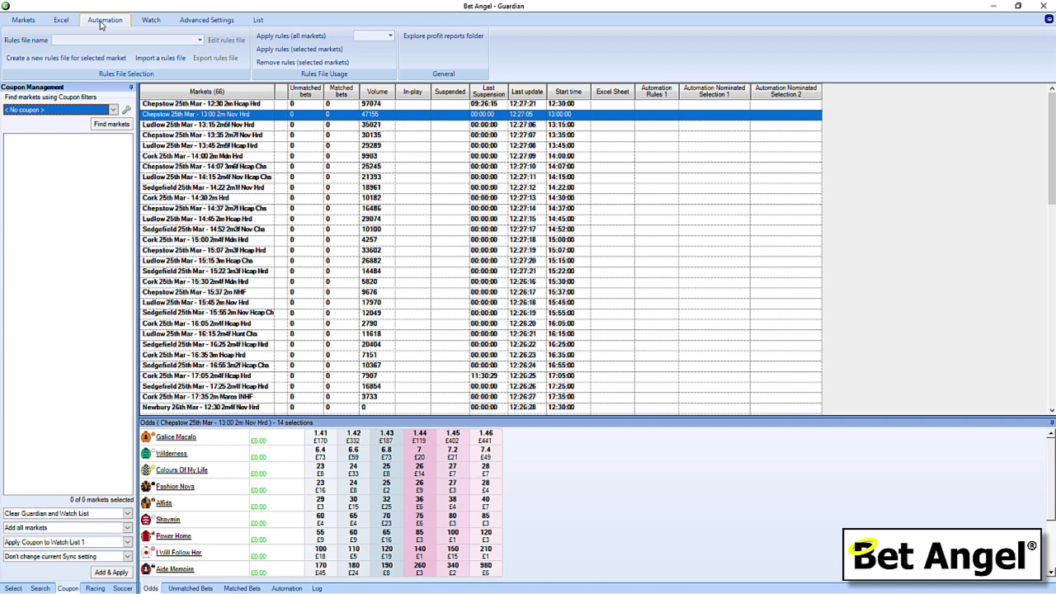
left_click(150, 24)
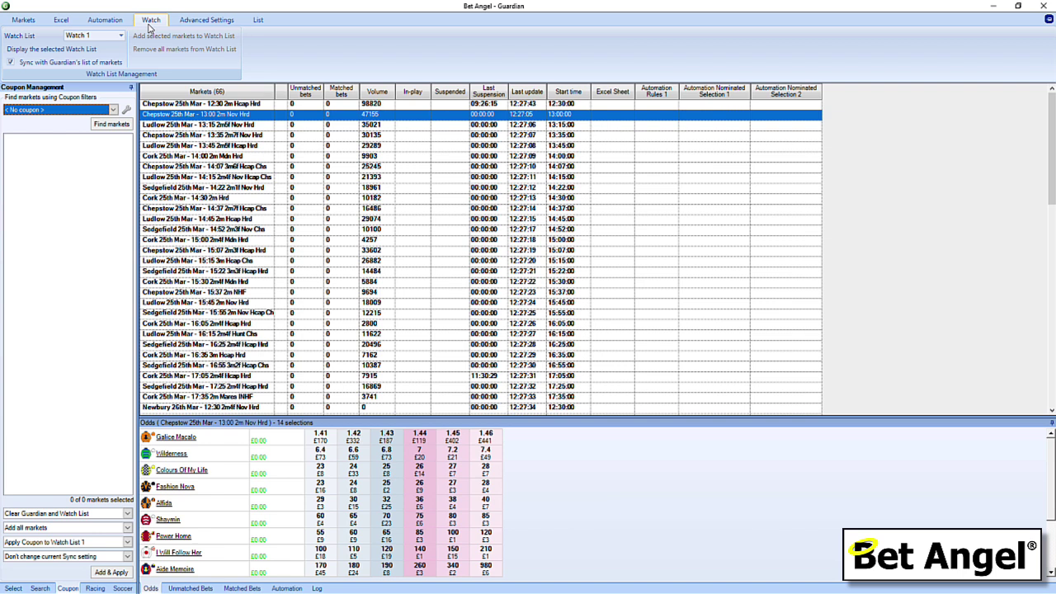
Sort the market list by Volume, highest first, and drag the Volume column beside Markets
left_click(31, 22)
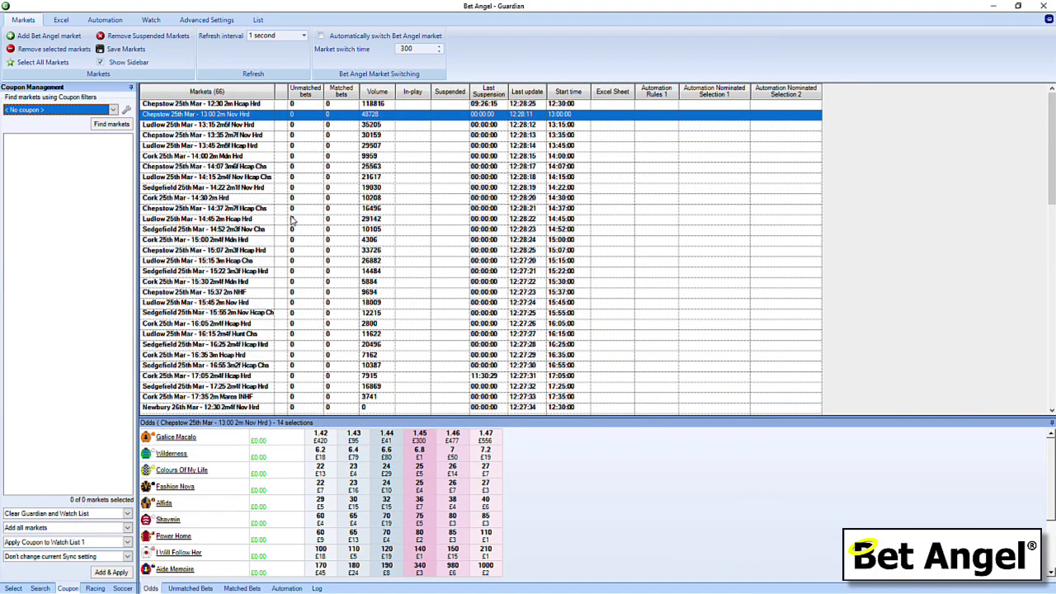
left_click(381, 93)
left_click(382, 96)
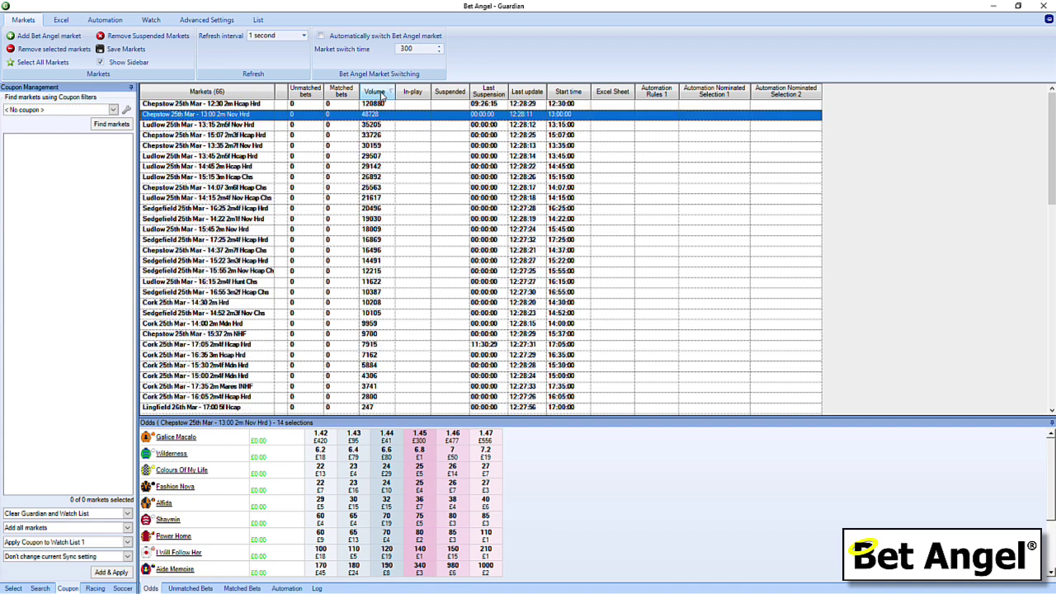
left_click_drag(293, 94, 289, 95)
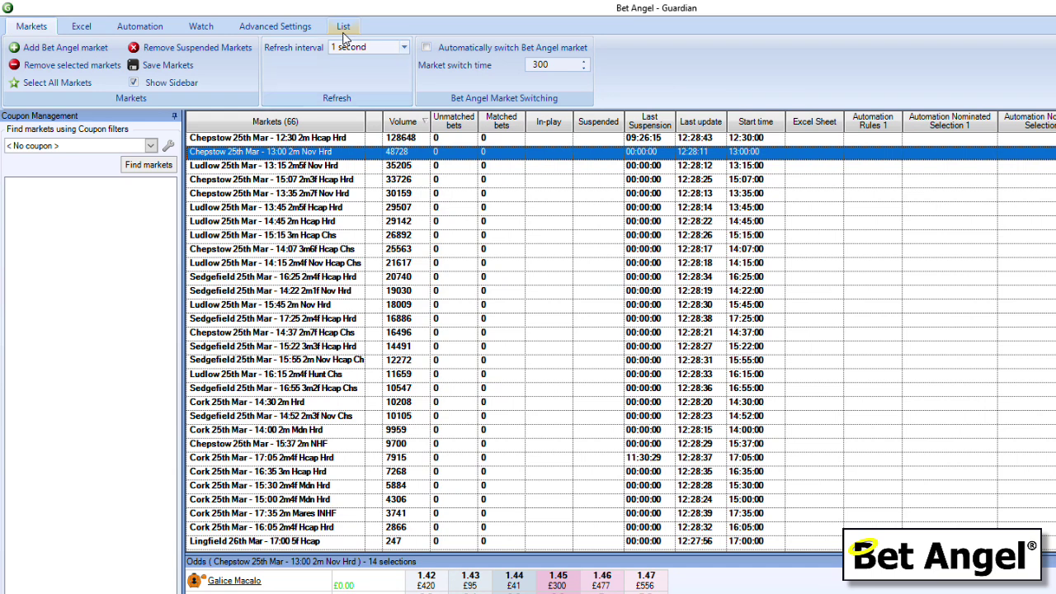
Save the current list layout as 'Default' and check it in the Layout dropdown
left_click(343, 31)
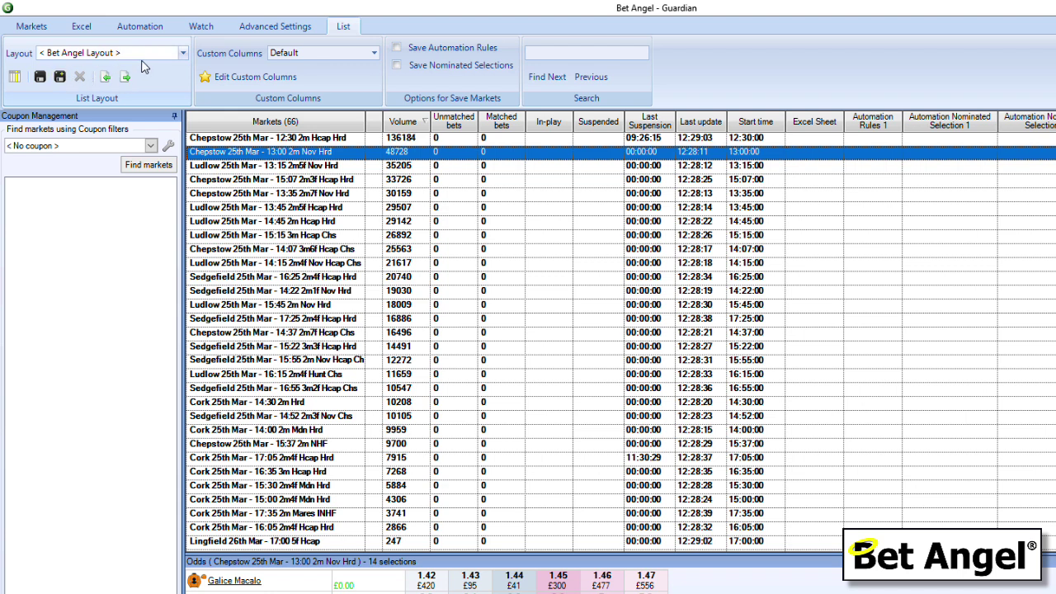
left_click(60, 76)
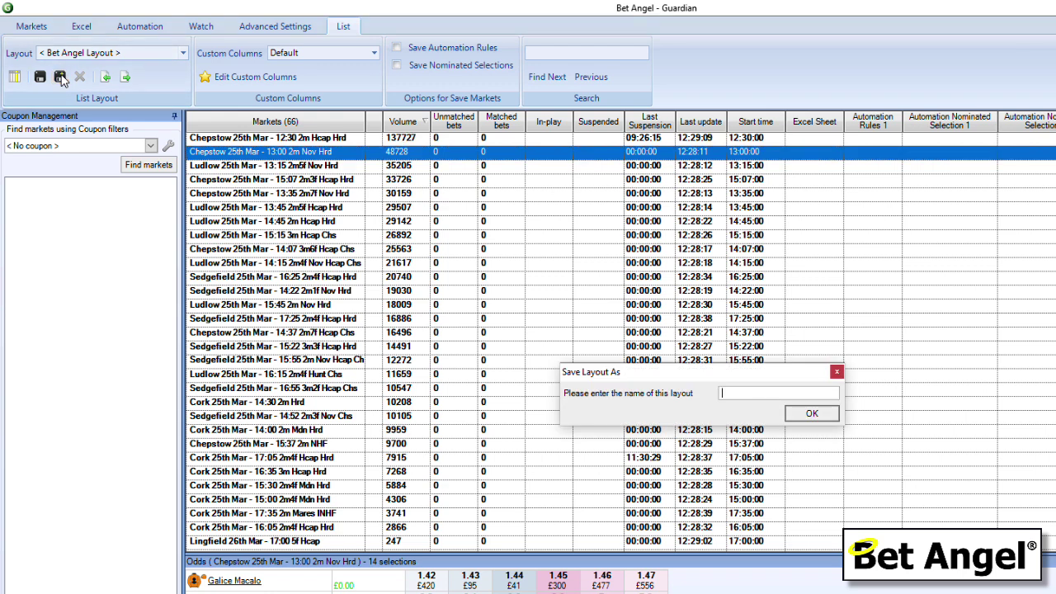
type("Default")
key("Return")
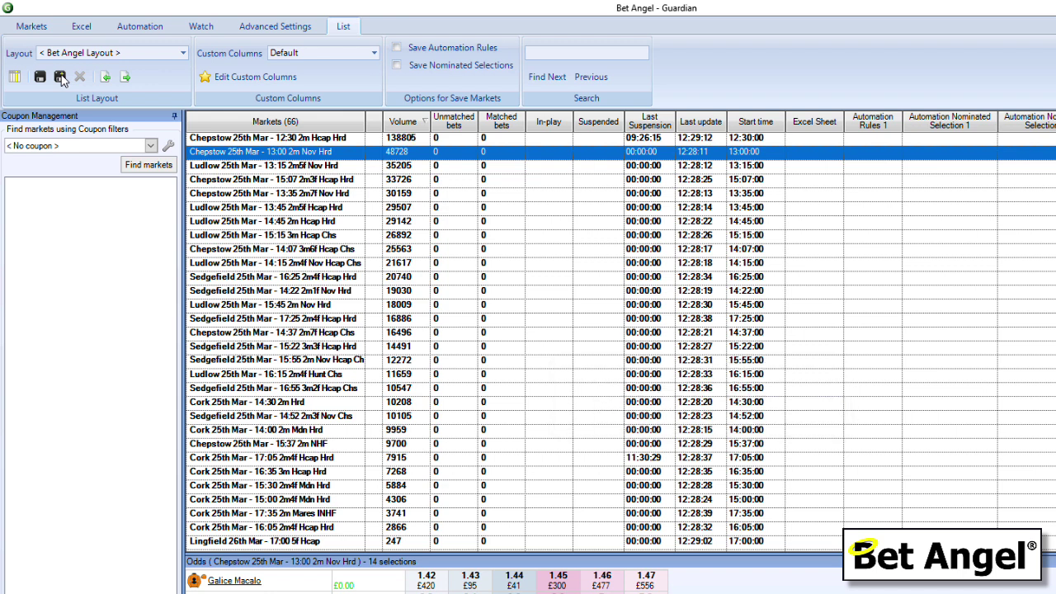
left_click(183, 54)
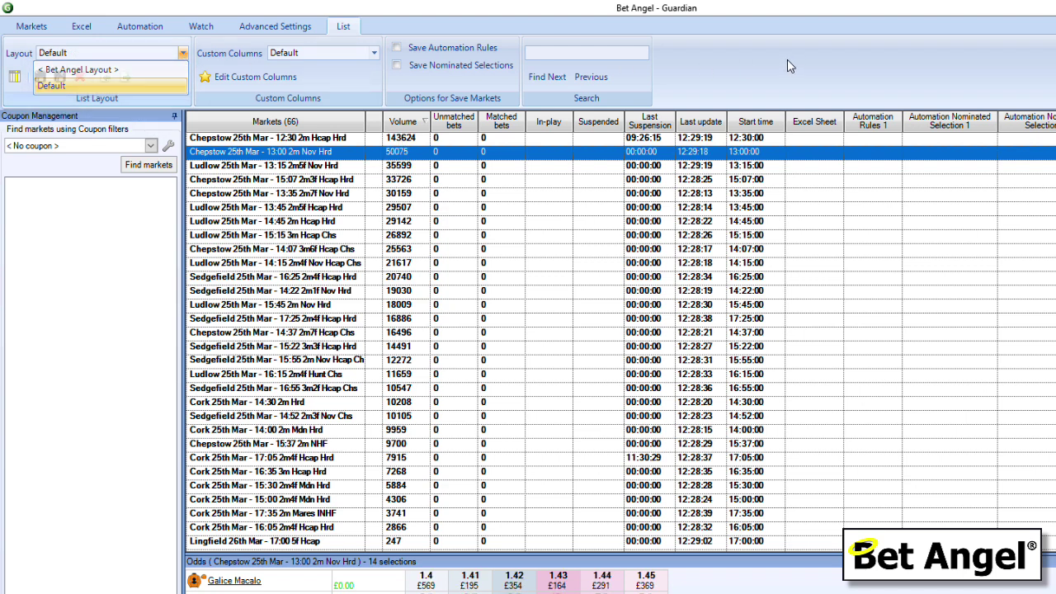
left_click(100, 70)
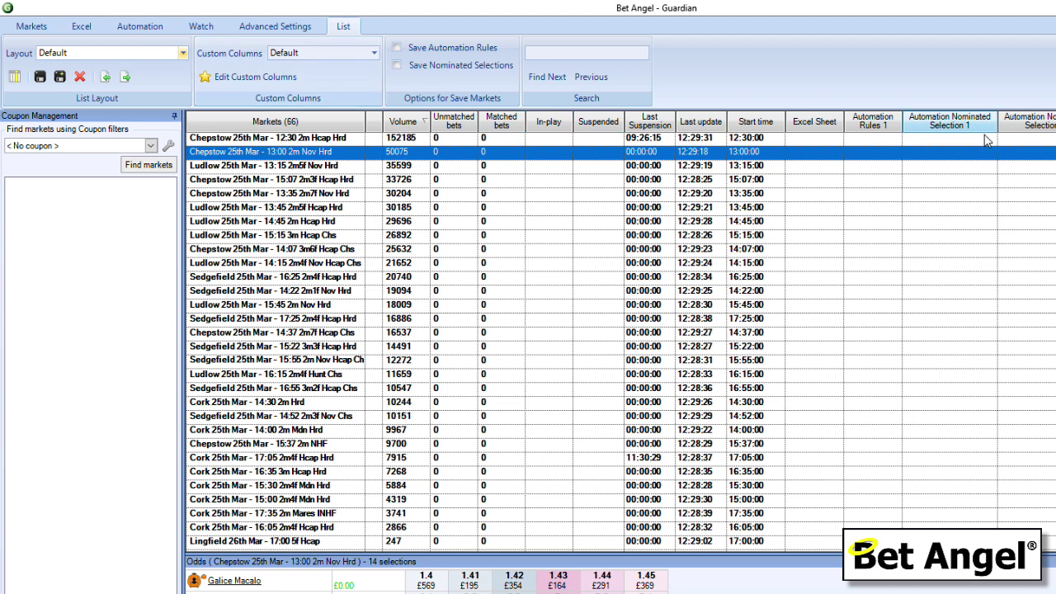
mouse_move(988, 140)
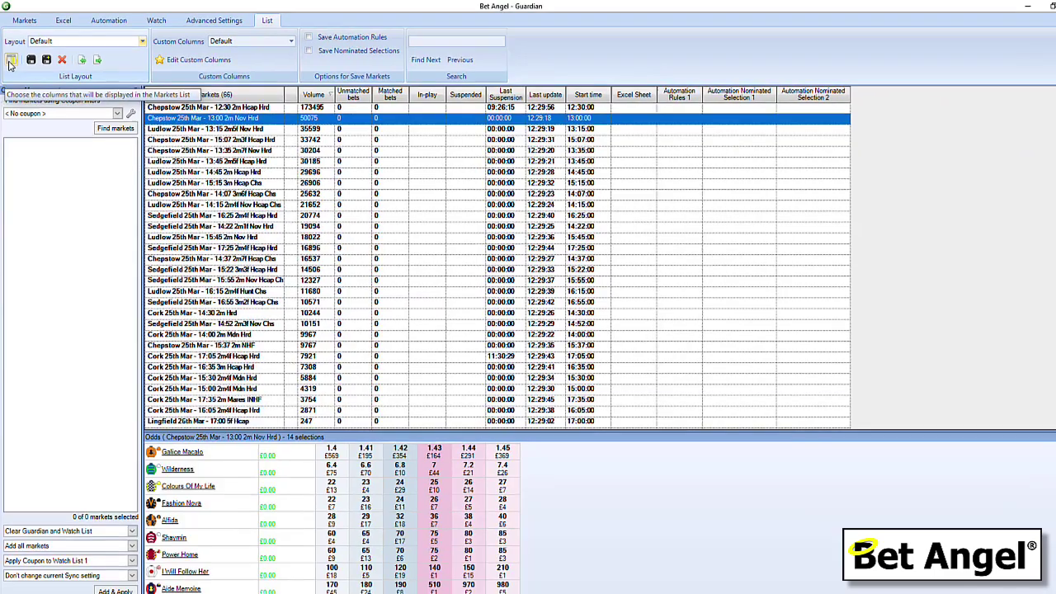
Tick Notes in the column chooser to add a Notes column to the market list
left_click(14, 79)
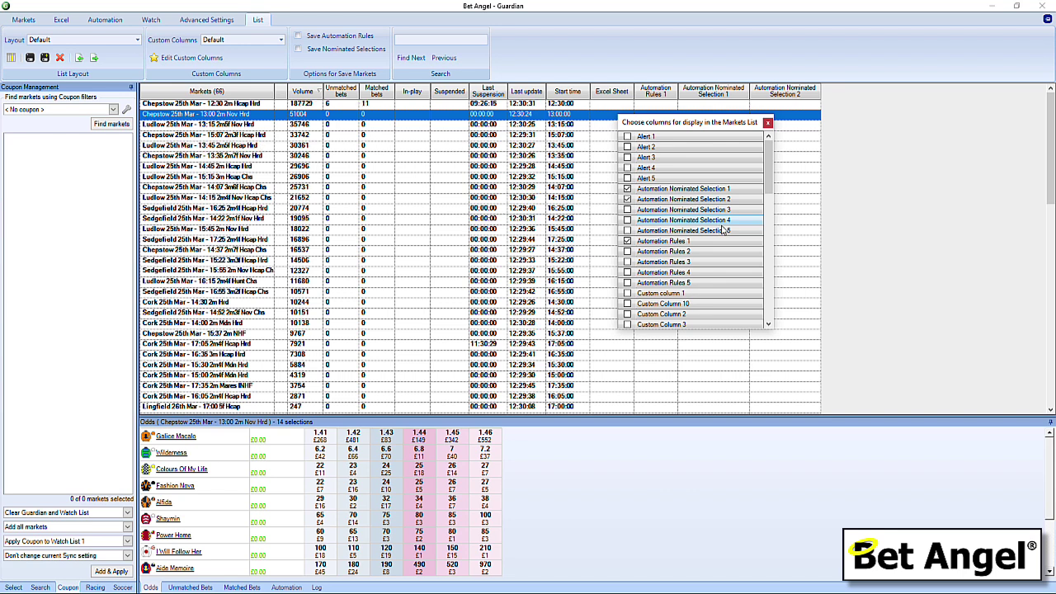
left_click_drag(767, 179, 765, 189)
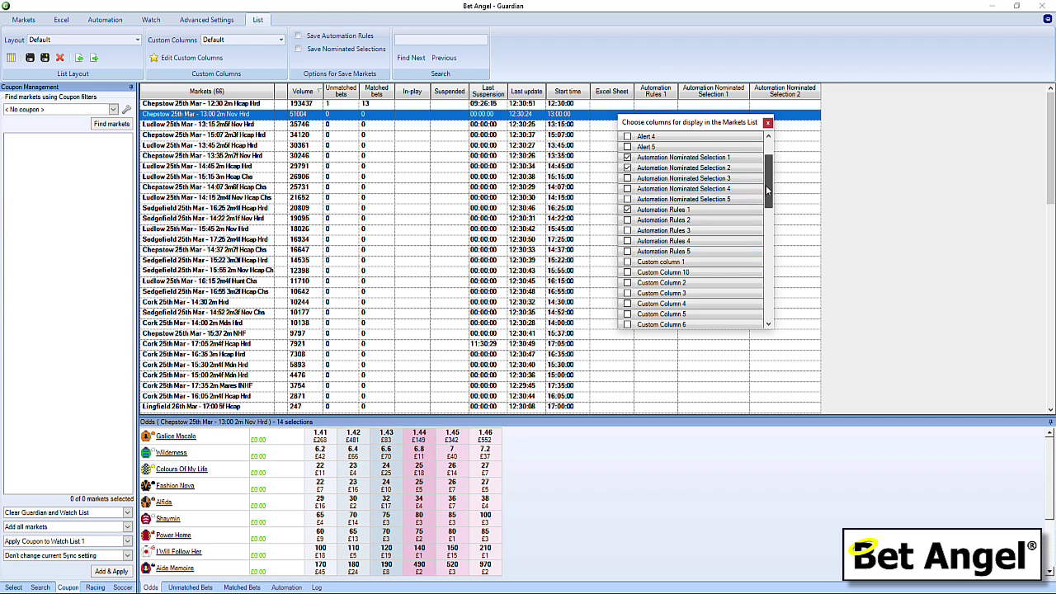
left_click_drag(766, 185, 766, 288)
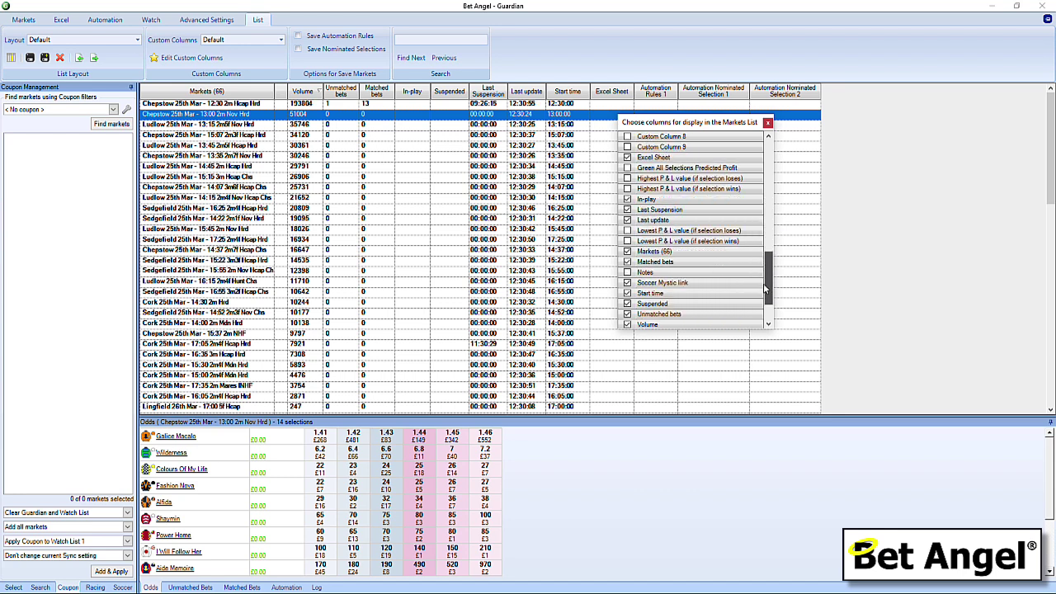
left_click(627, 272)
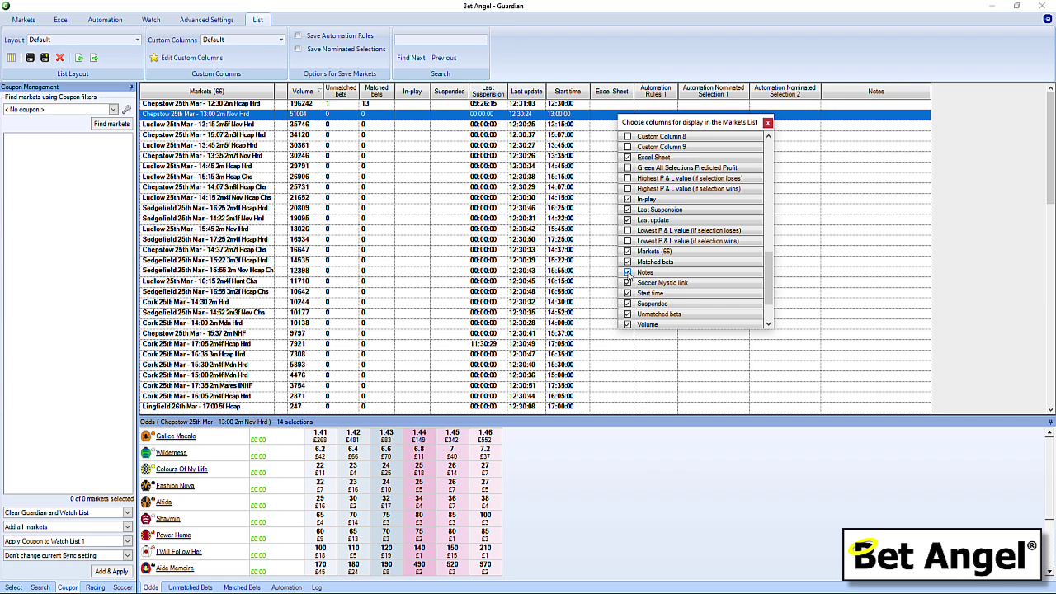
left_click(768, 122)
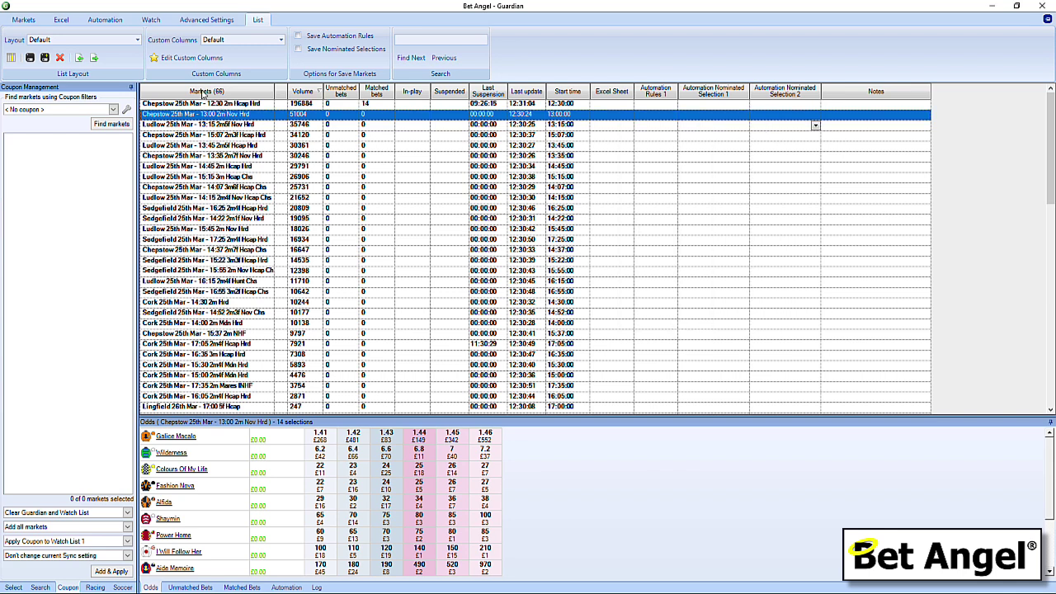
left_click(88, 42)
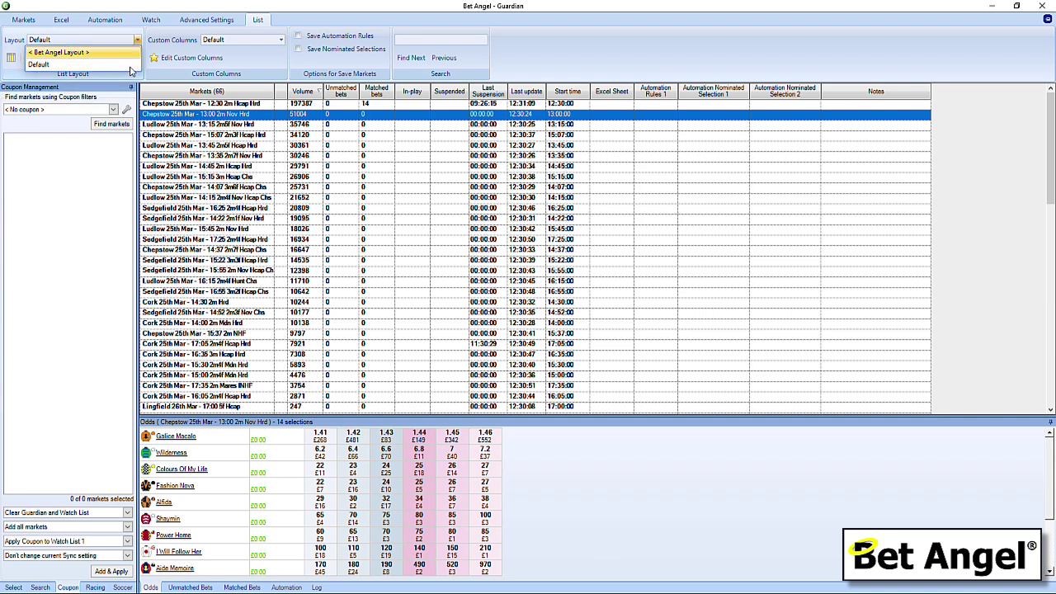
left_click(591, 70)
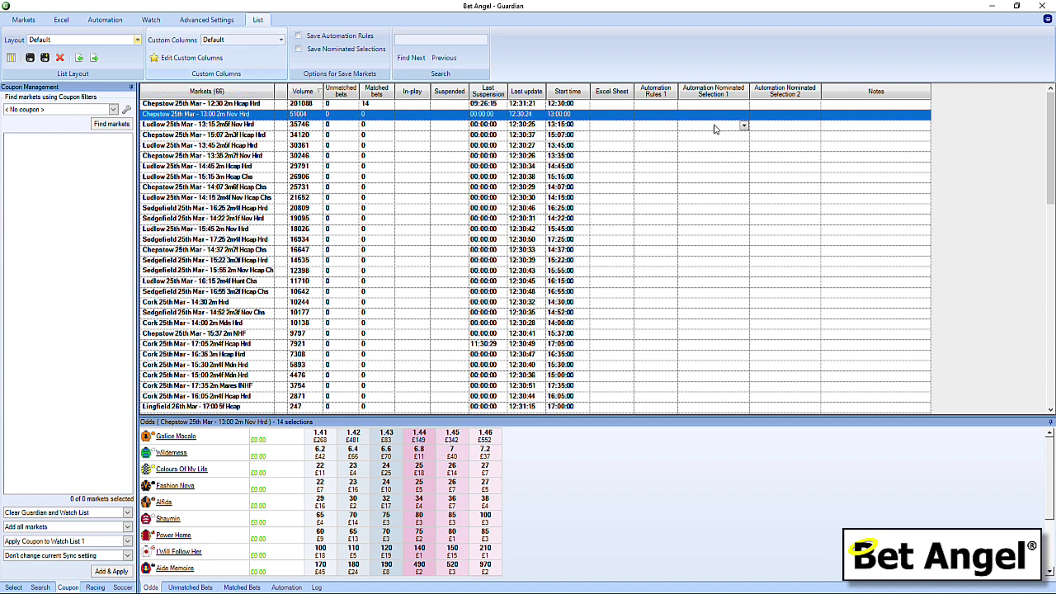
Open Edit Custom Columns, reposition the dialog, and select Custom column 1 for editing
left_click(164, 59)
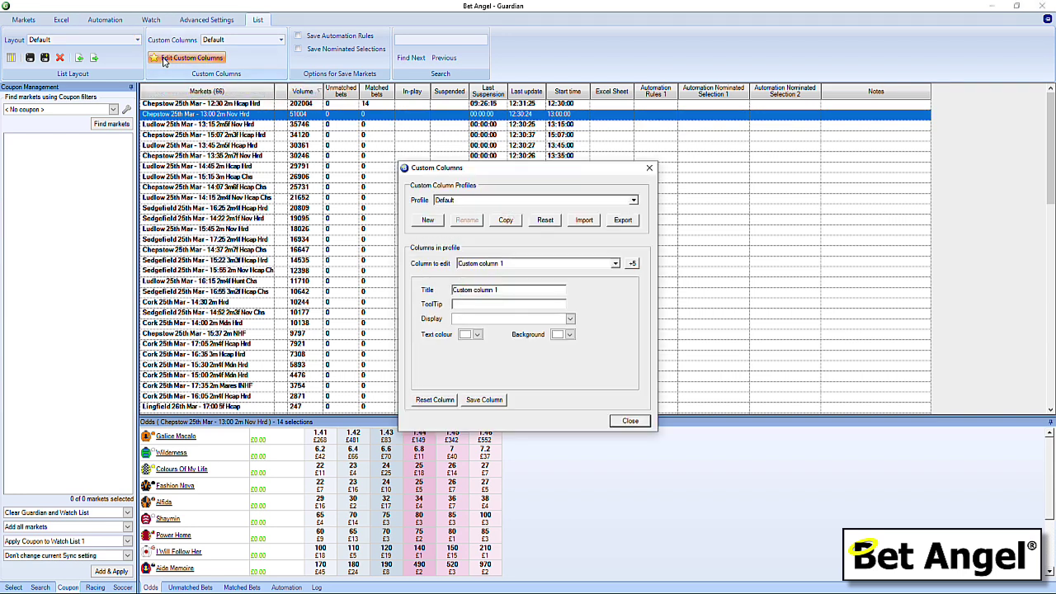
left_click_drag(529, 169, 486, 130)
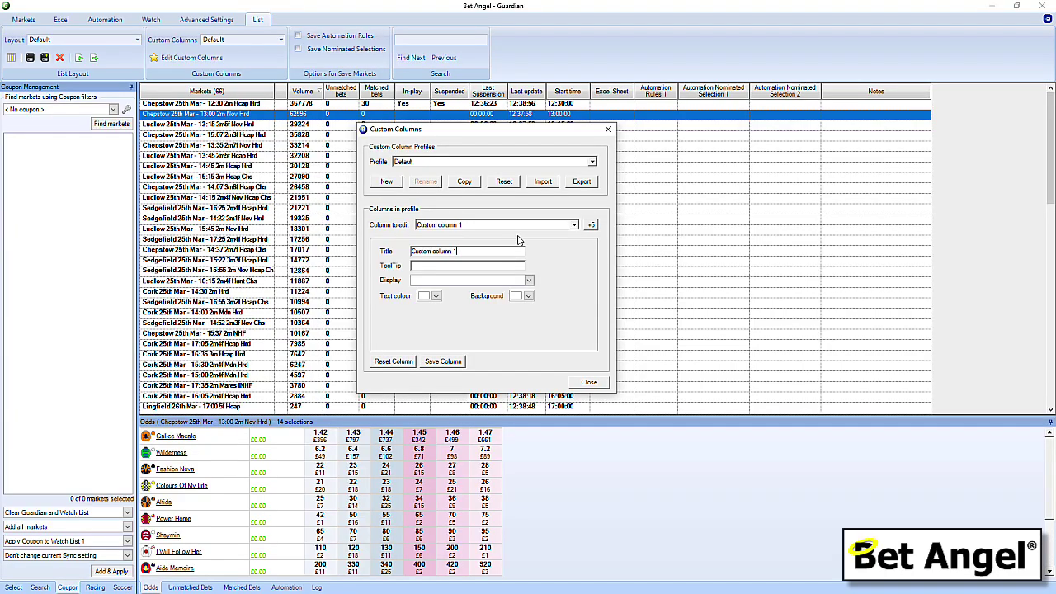
left_click(574, 224)
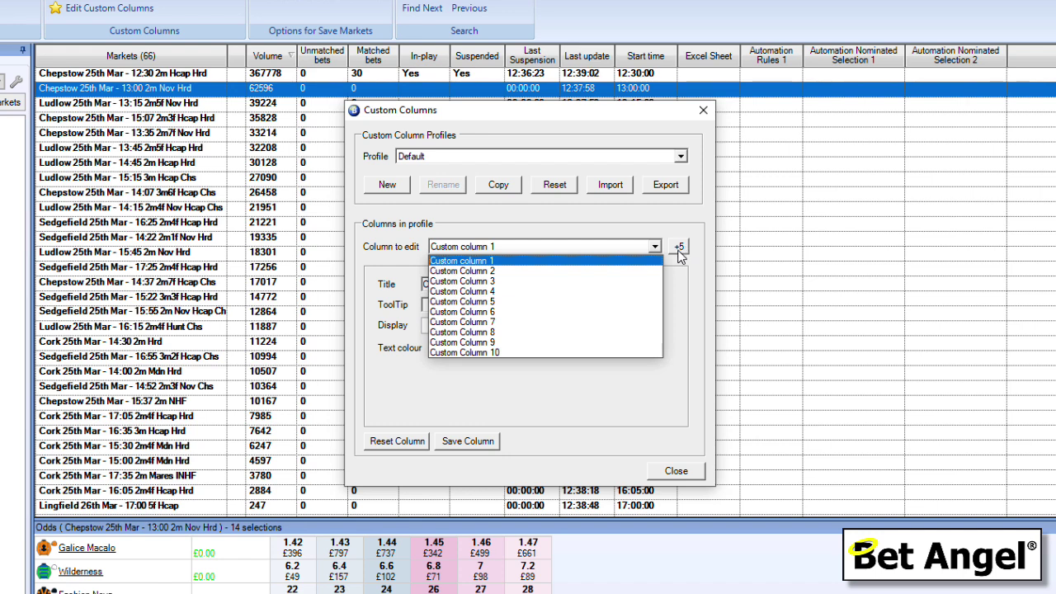
left_click(636, 214)
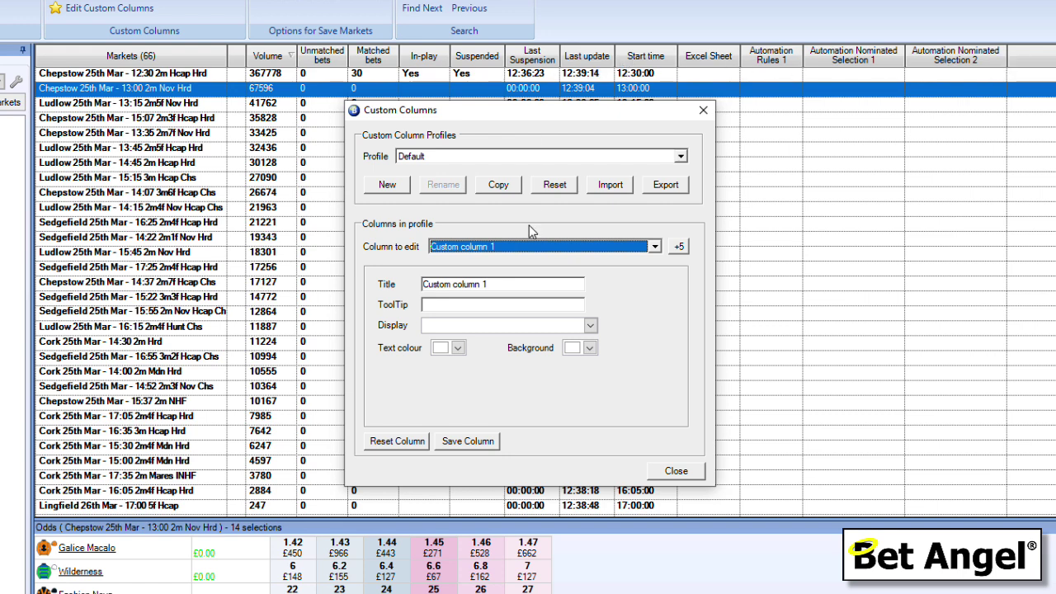
Enter the tooltip 'This is a tool tip' and look over the Market information fields
left_click(479, 305)
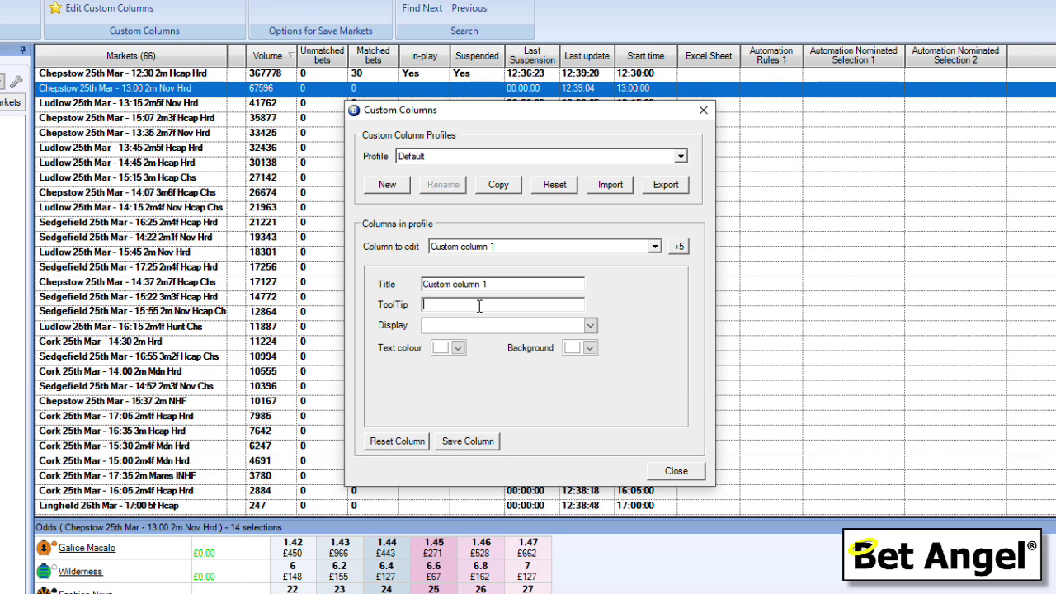
type("This ")
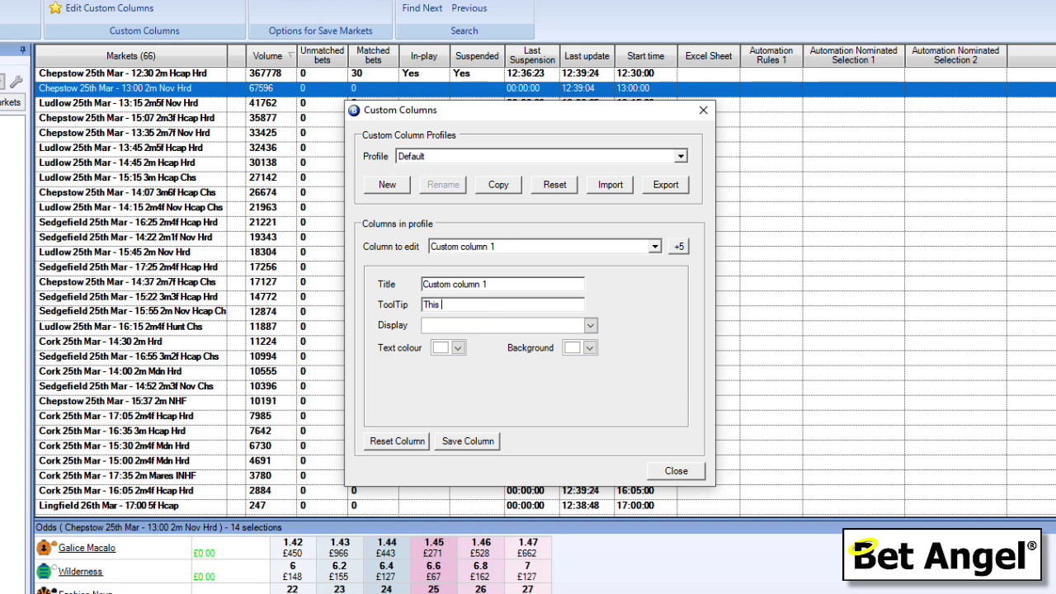
type("is a tool tip")
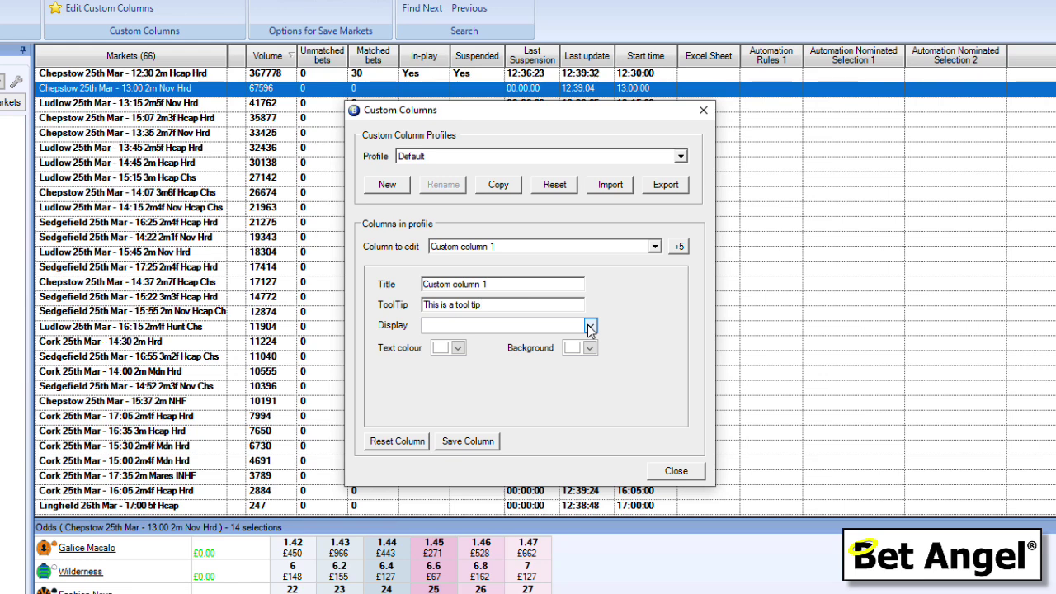
left_click(590, 328)
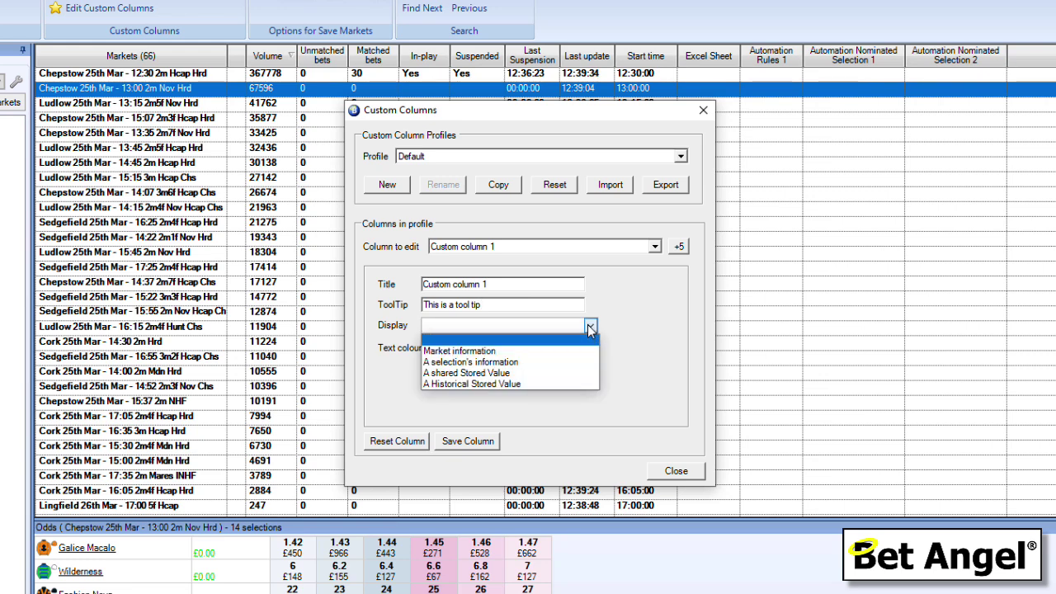
left_click(543, 352)
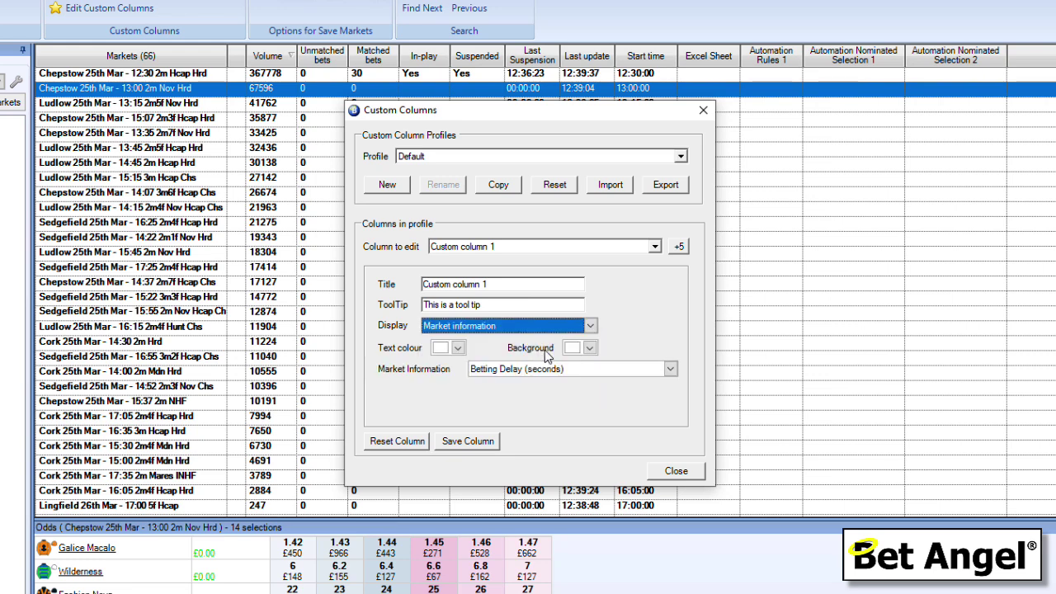
left_click(637, 370)
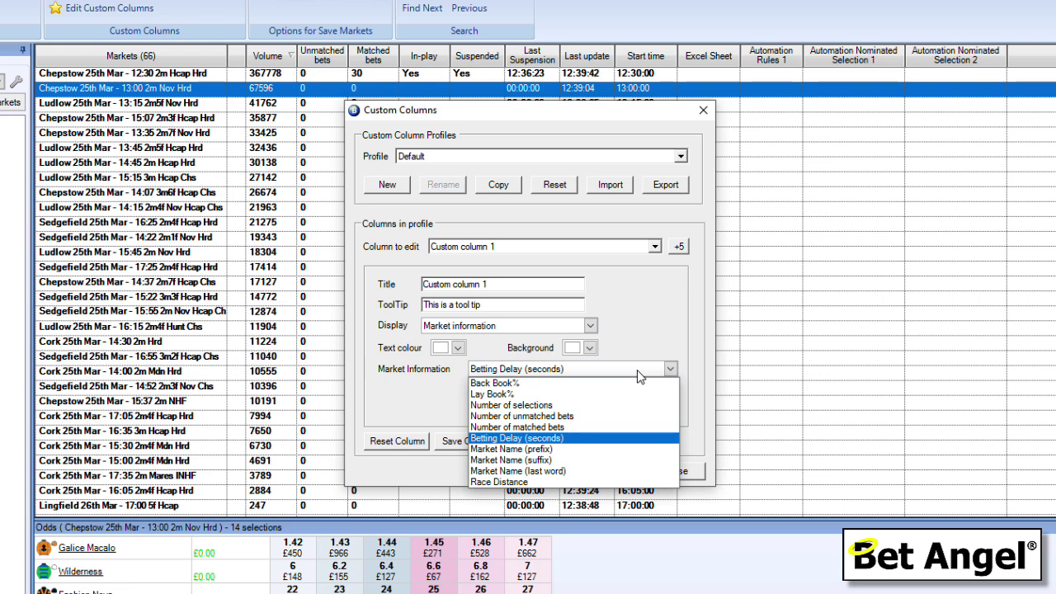
left_click(591, 327)
Set Display to A selection's information, keeping Back price as the selection field
left_click(591, 325)
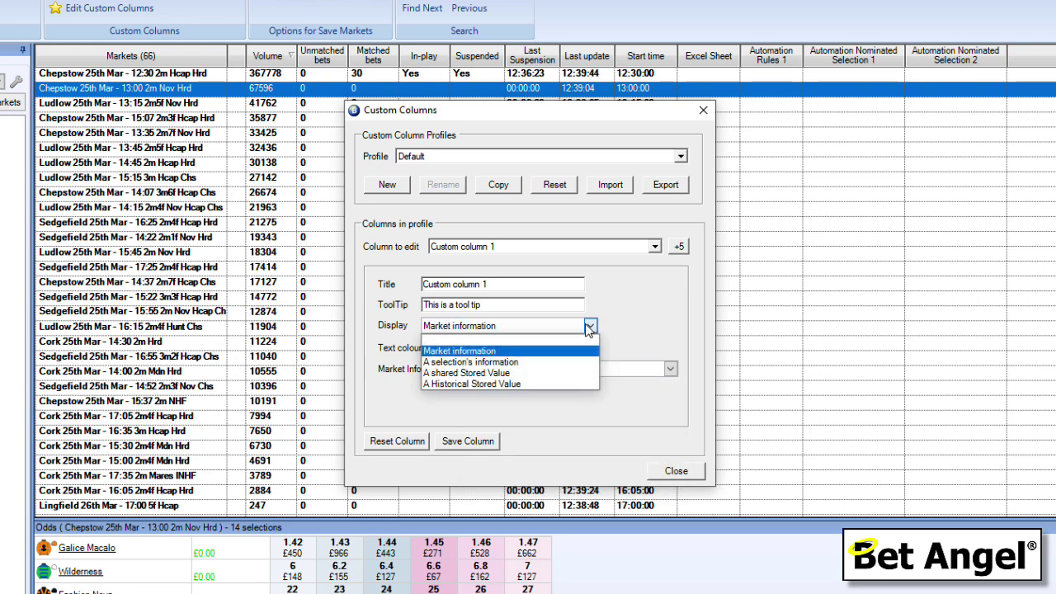
left_click(540, 363)
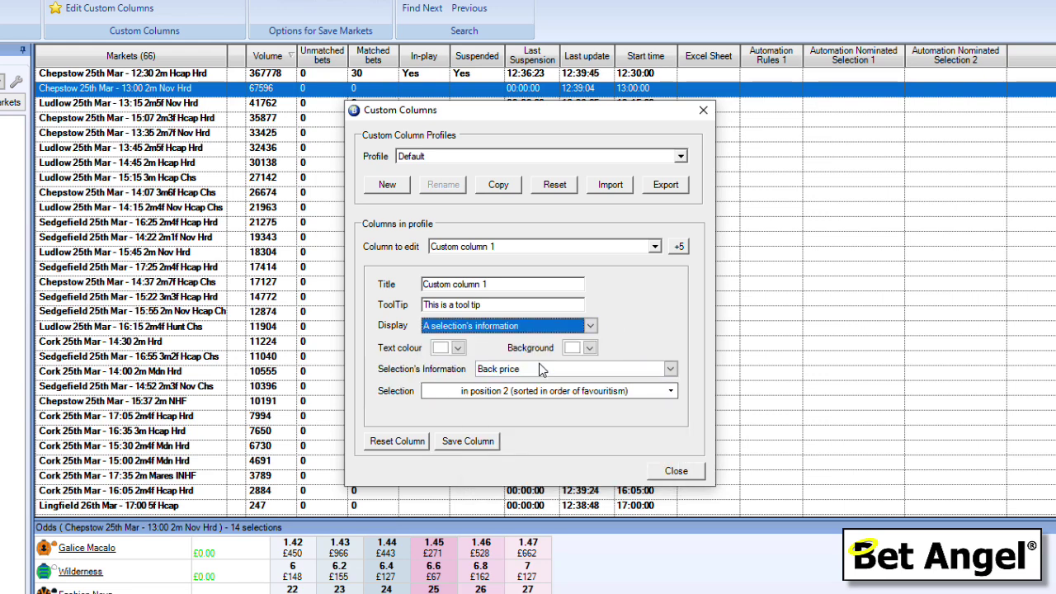
left_click(669, 371)
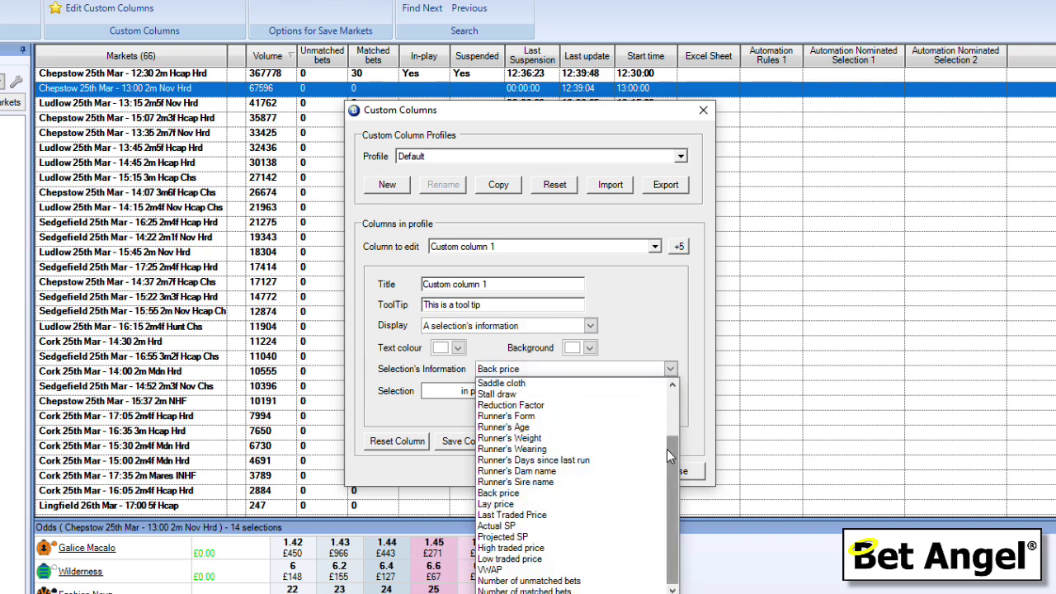
mouse_move(668, 451)
left_mouse_down()
mouse_move(668, 404)
mouse_move(668, 467)
left_mouse_up()
left_click(636, 306)
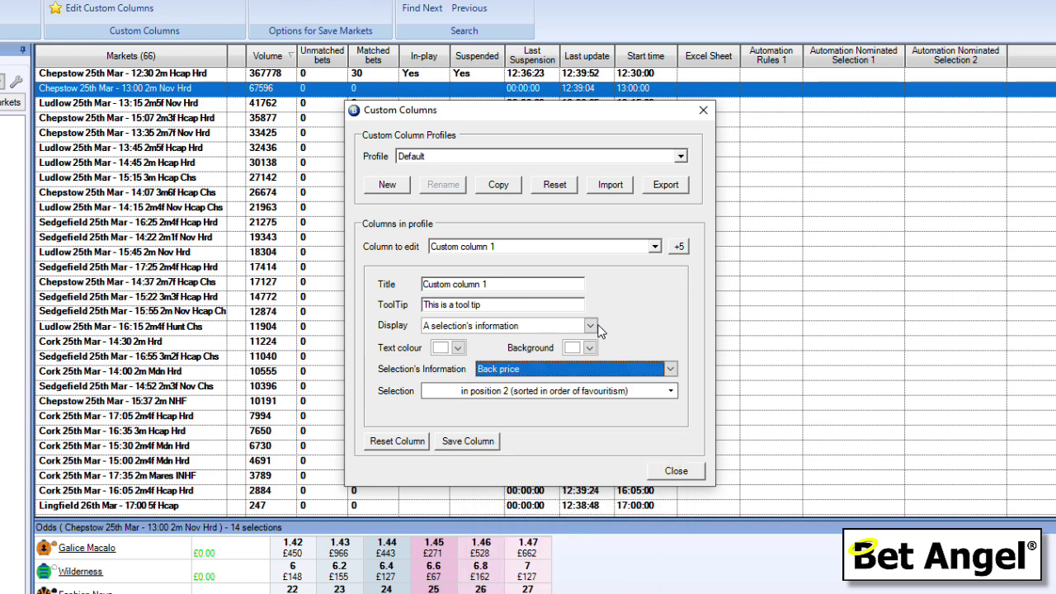
left_click(591, 326)
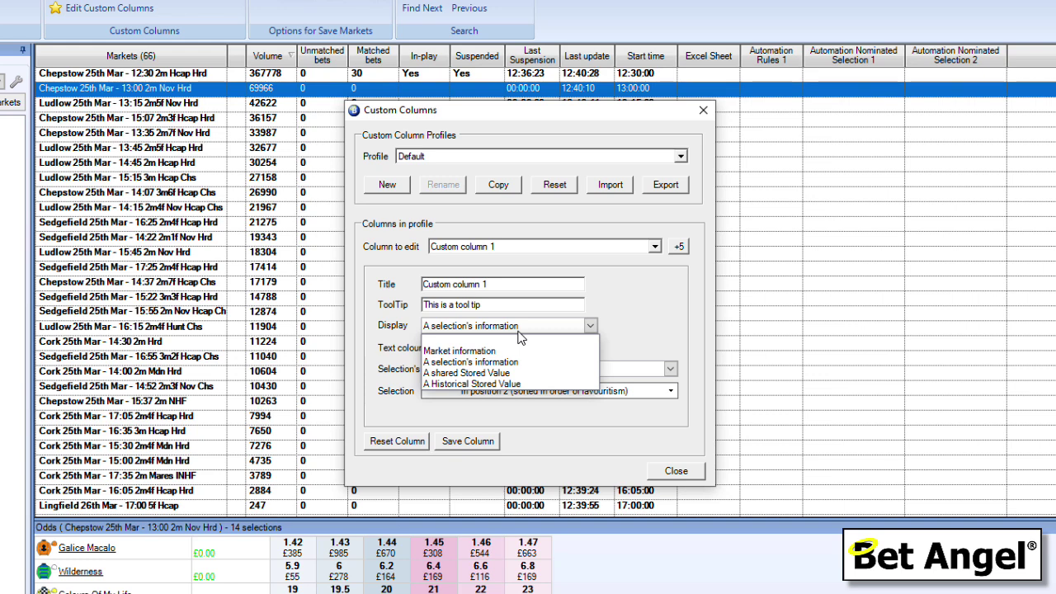
Set the column's selection to the runner in favouritism position 2
left_click(561, 361)
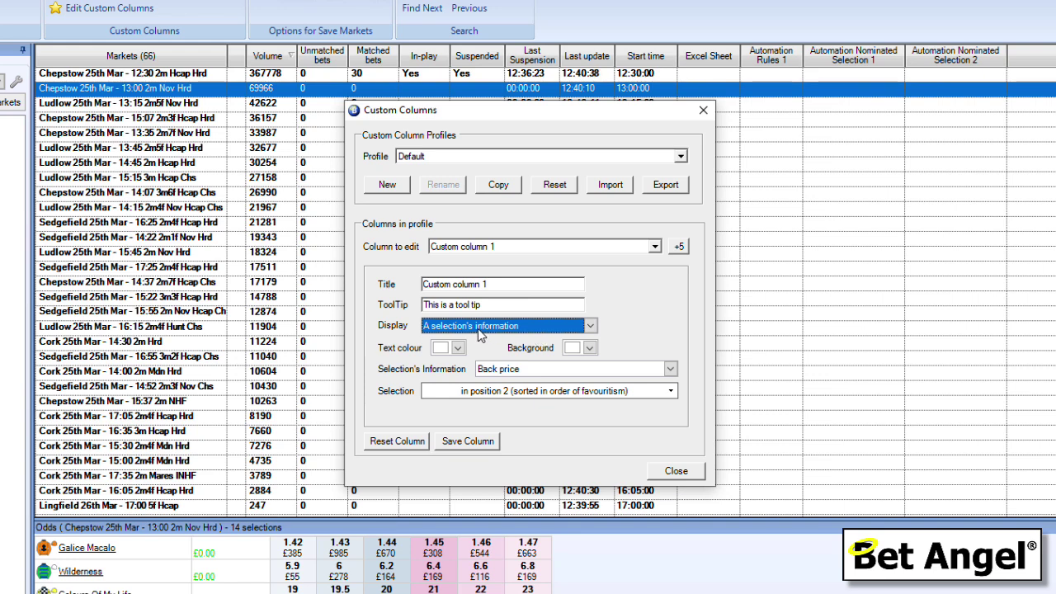
left_click(670, 391)
left_click(629, 439)
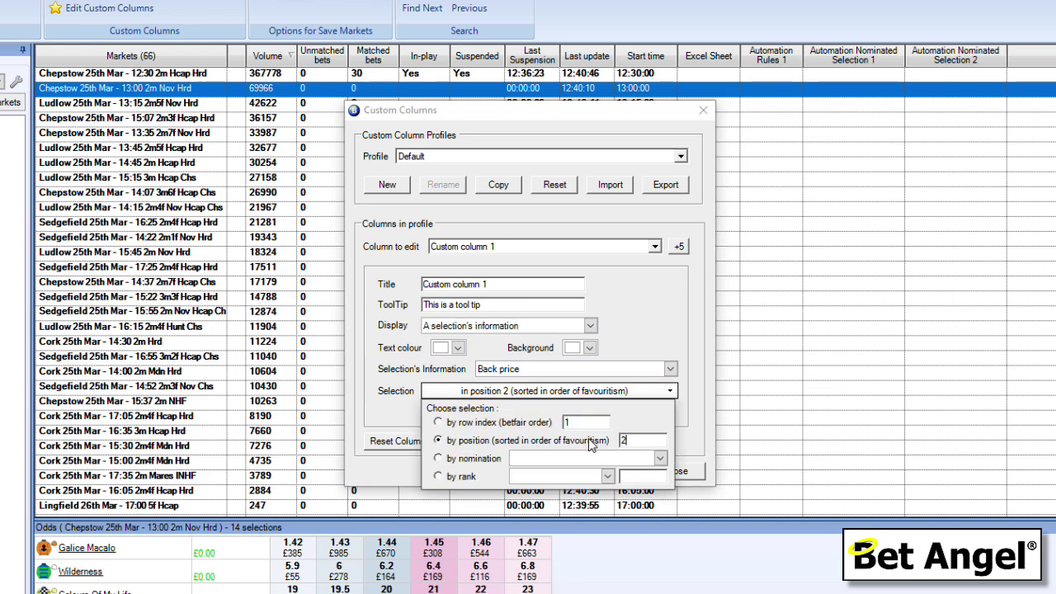
left_click(527, 297)
Retitle the column PF, give it blue #2464A2 text, and save the column
left_click_drag(485, 283, 406, 285)
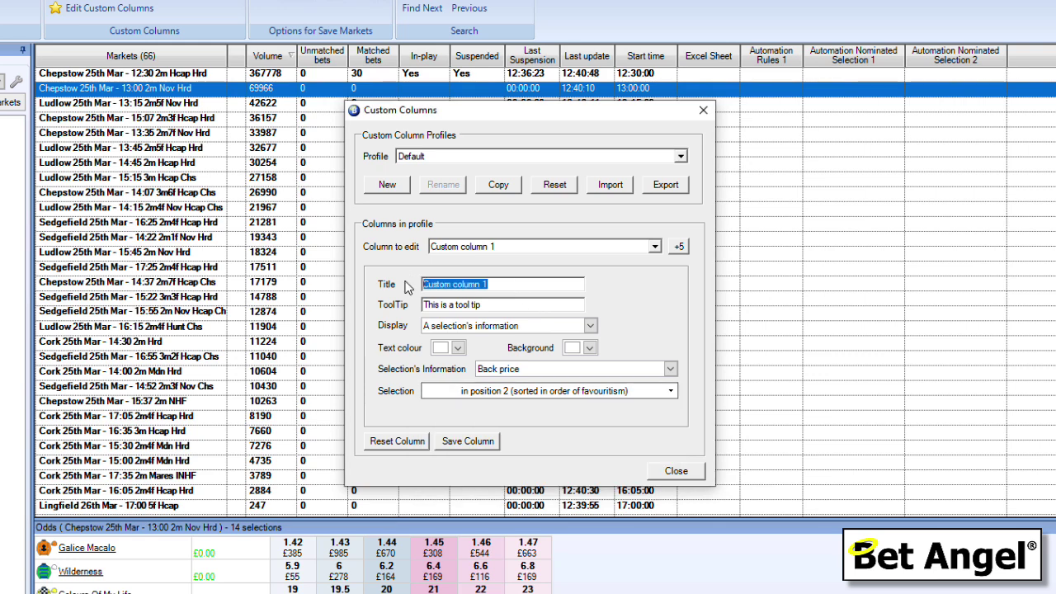
type("PF")
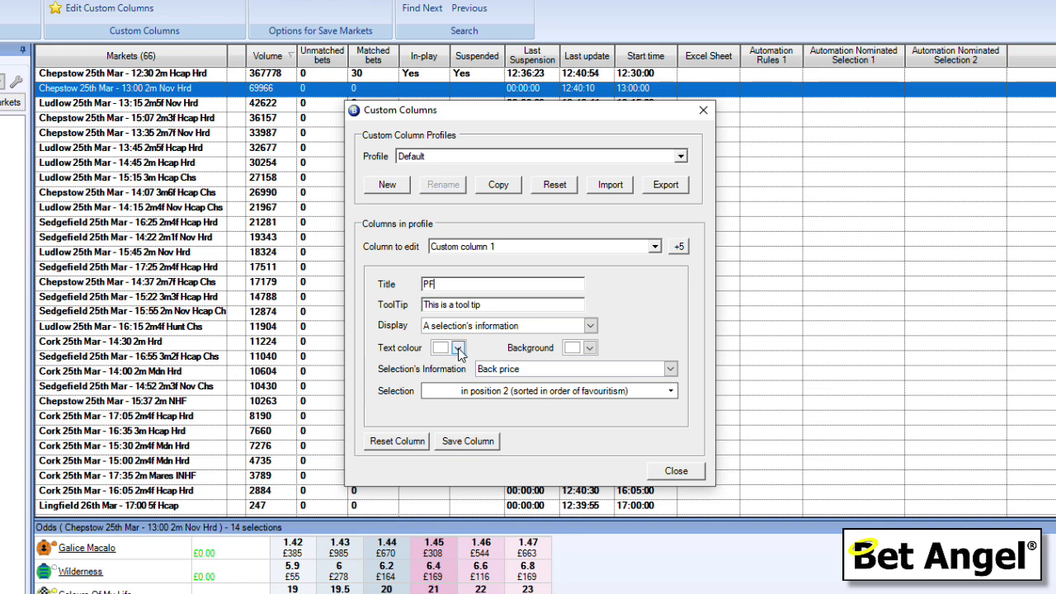
left_click(458, 348)
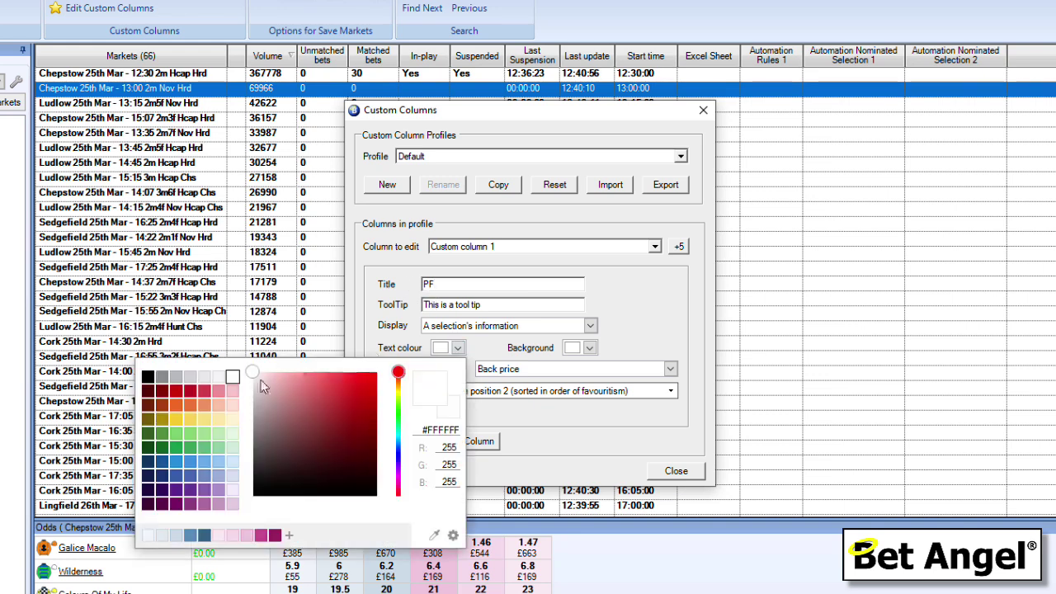
left_click(167, 473)
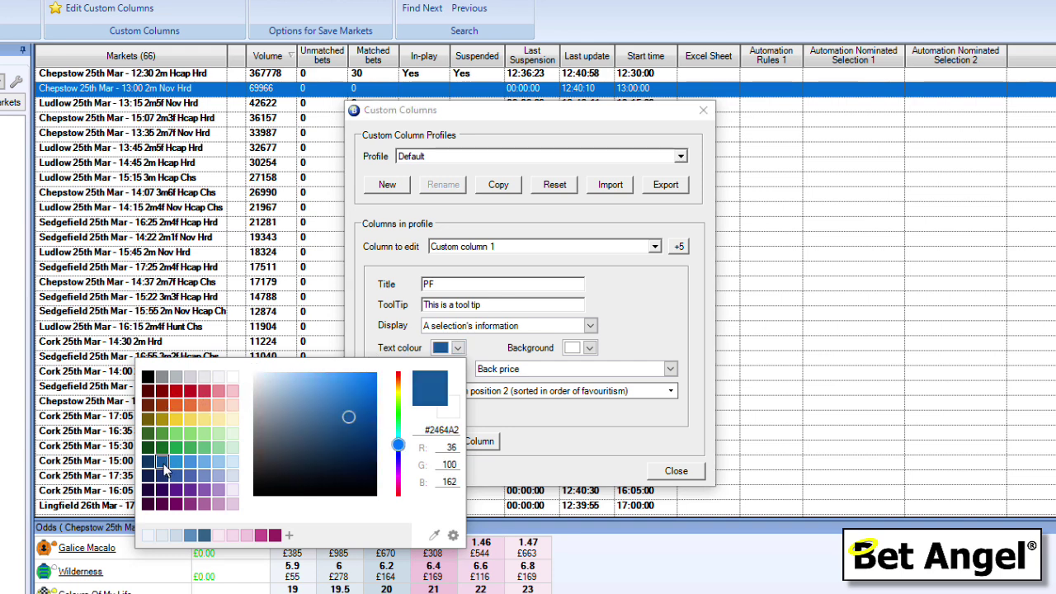
left_click(661, 337)
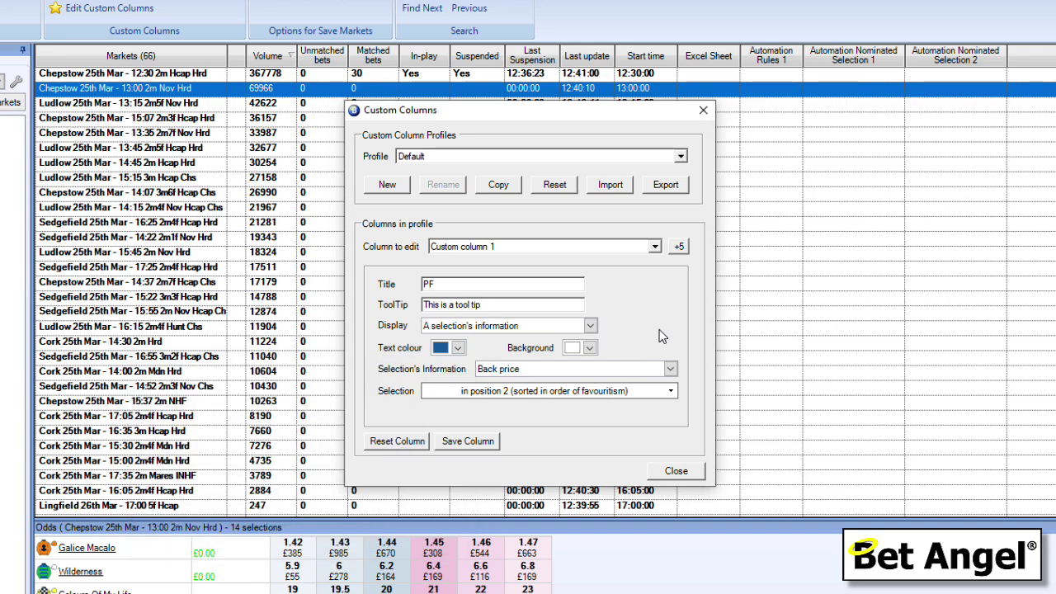
left_click(475, 443)
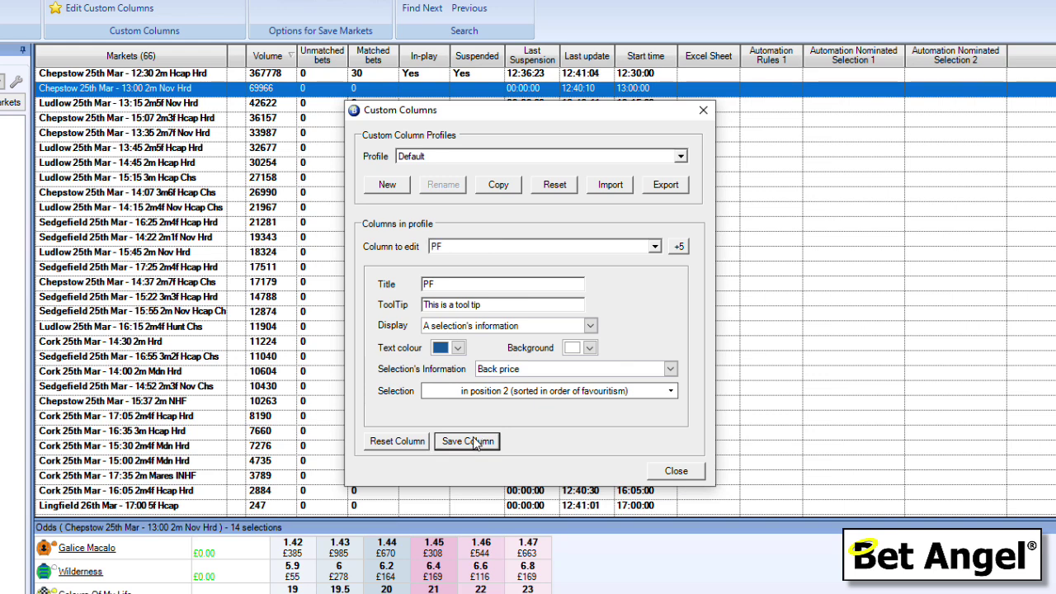
Show the PF column in the market list, drag it beside Markets, and narrow it
left_click(677, 472)
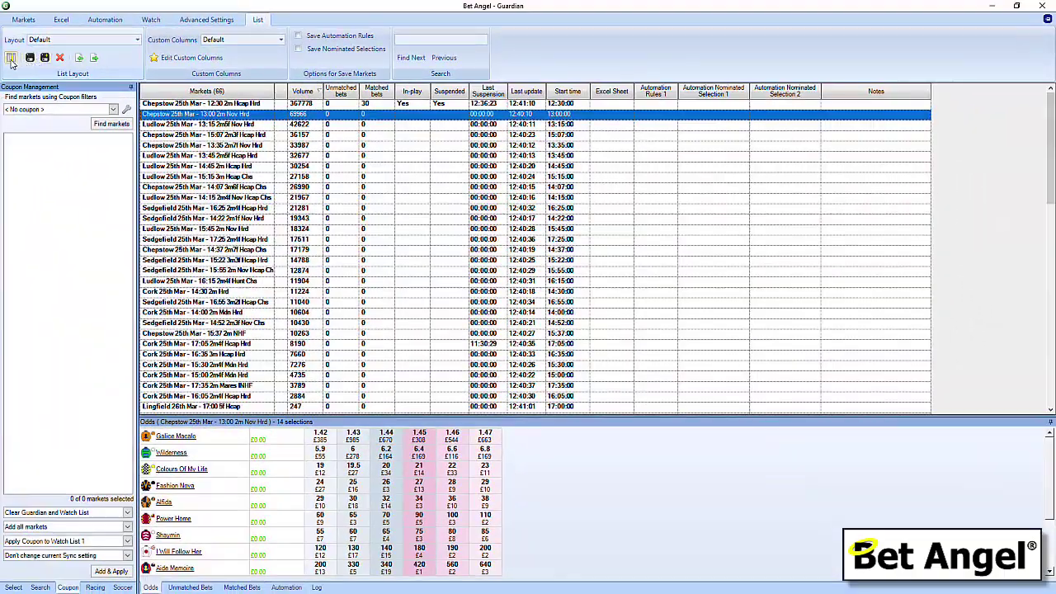
left_click(11, 57)
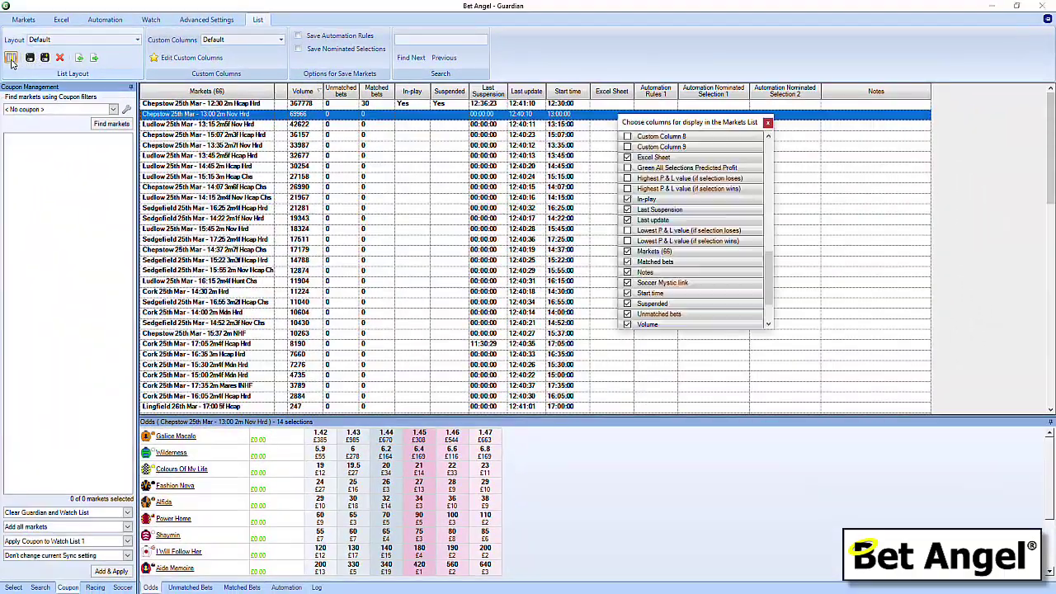
left_click(768, 152)
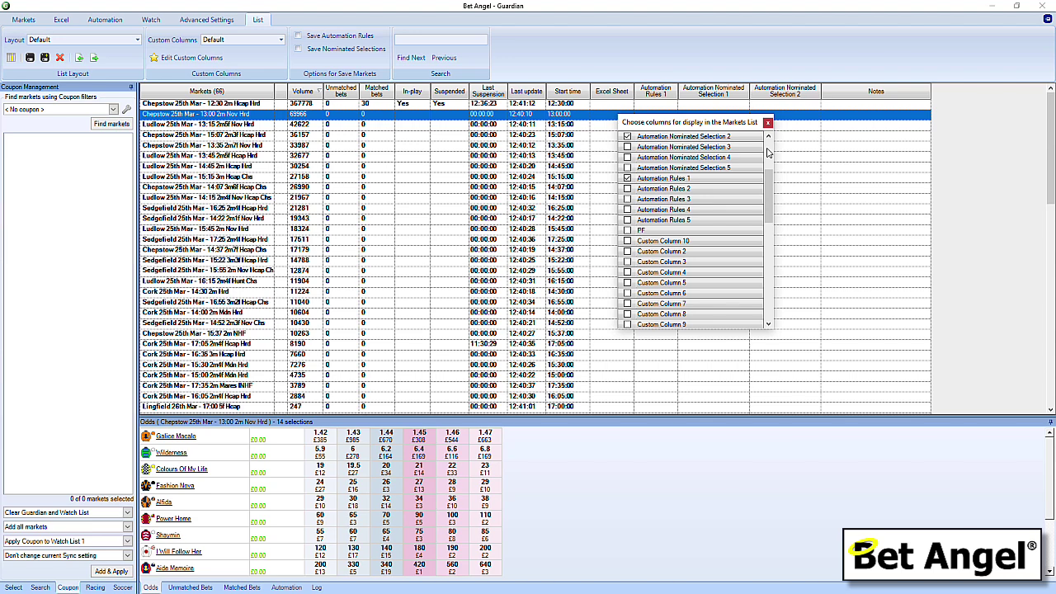
left_click(627, 230)
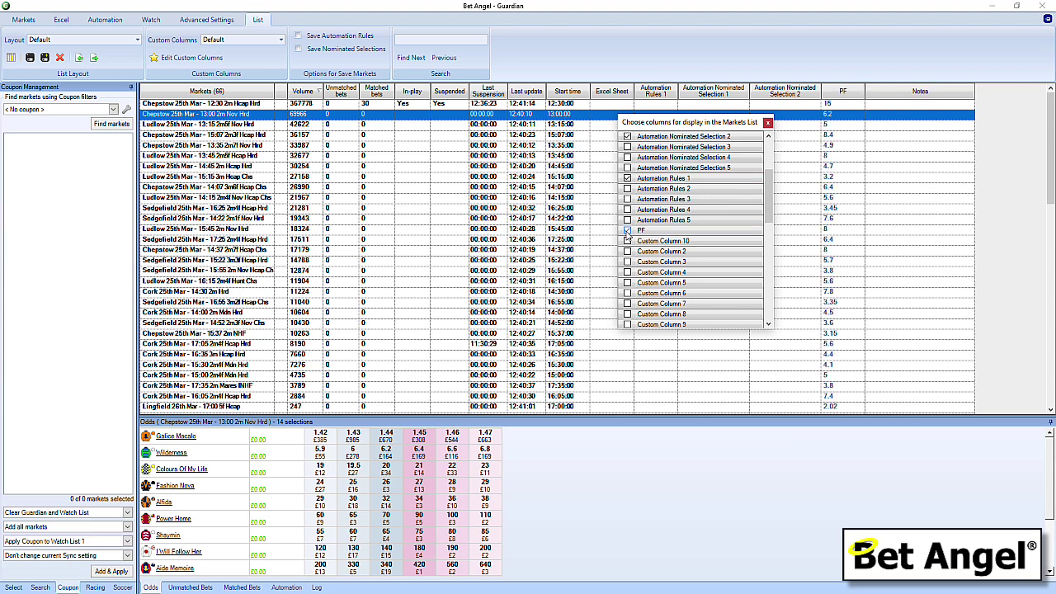
left_click(768, 122)
left_click_drag(843, 93, 290, 97)
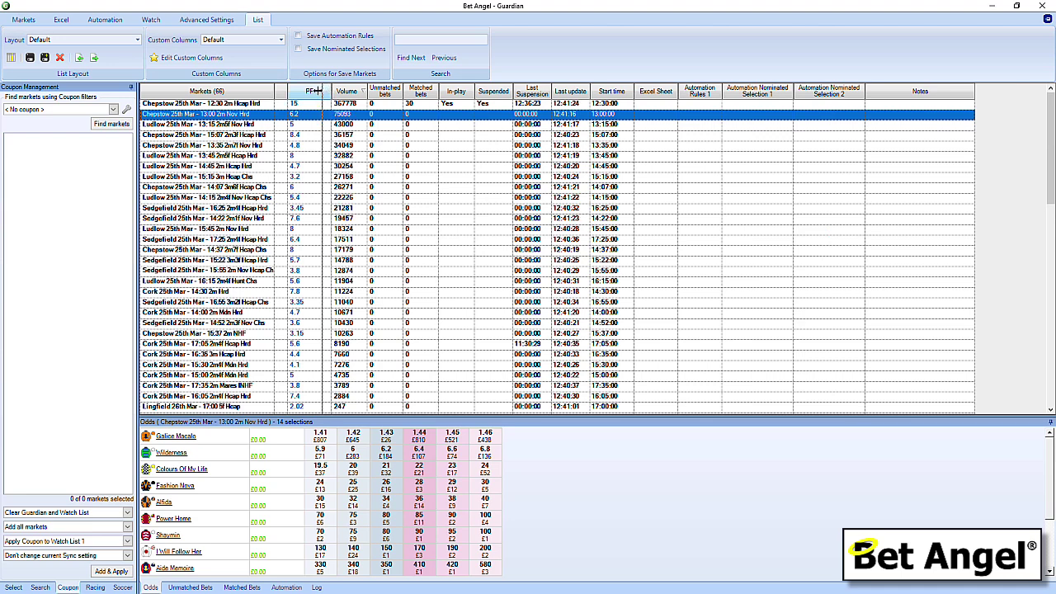
left_click_drag(306, 91, 282, 91)
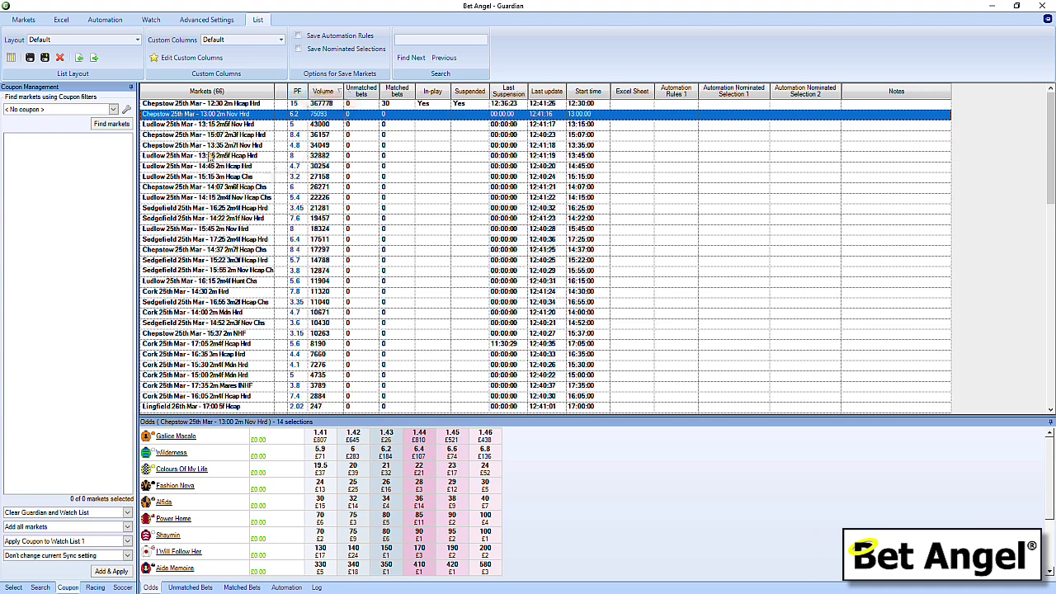
Save the market list arrangement as a new layout named 'Horse racing'
left_click(46, 57)
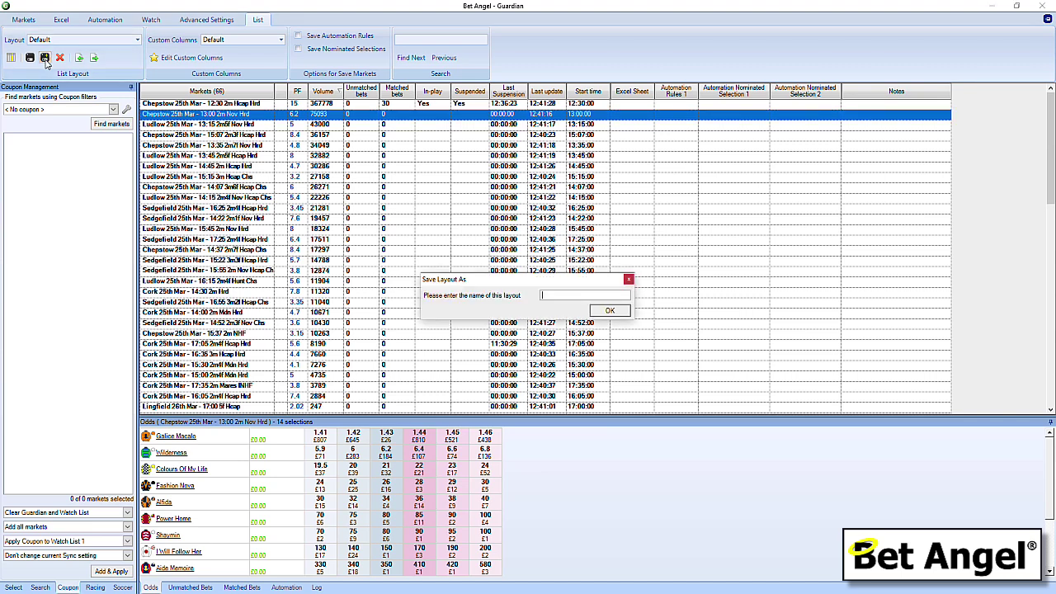
type("Horse racing")
key("Return")
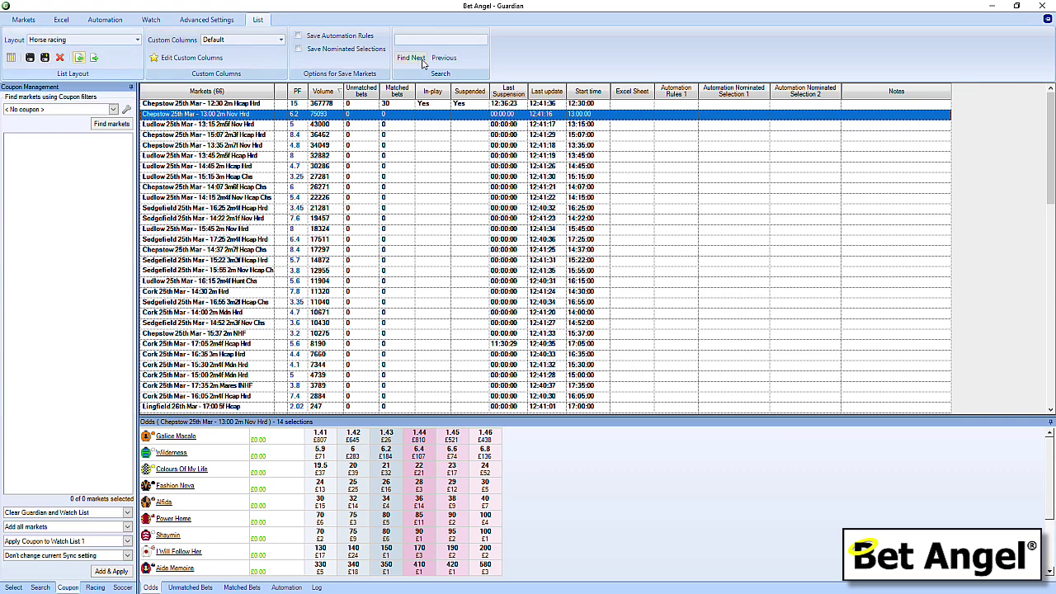
Open the Custom Columns editor and choose Custom Column 2 to edit
left_click(196, 59)
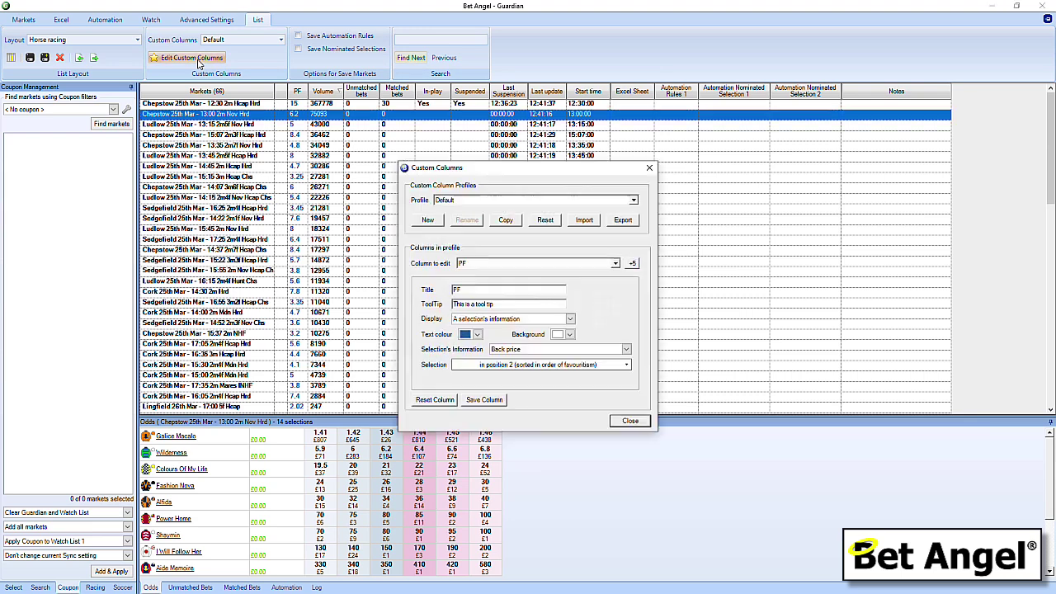
left_click(616, 264)
left_click(531, 281)
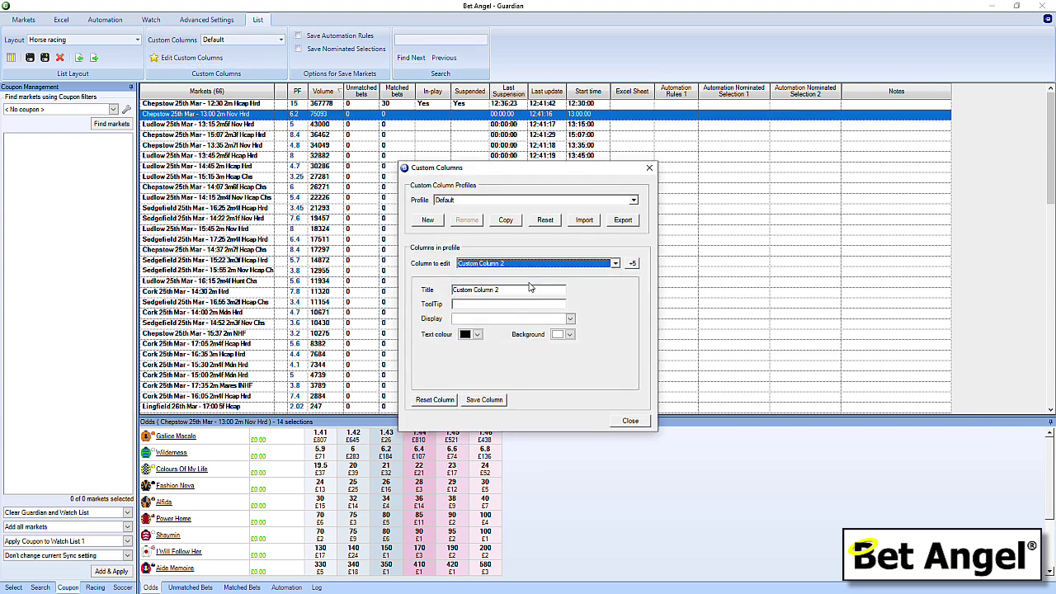
Set Custom Column 2's Display to Market information, review its fields, then reopen the Display choices
left_click(570, 319)
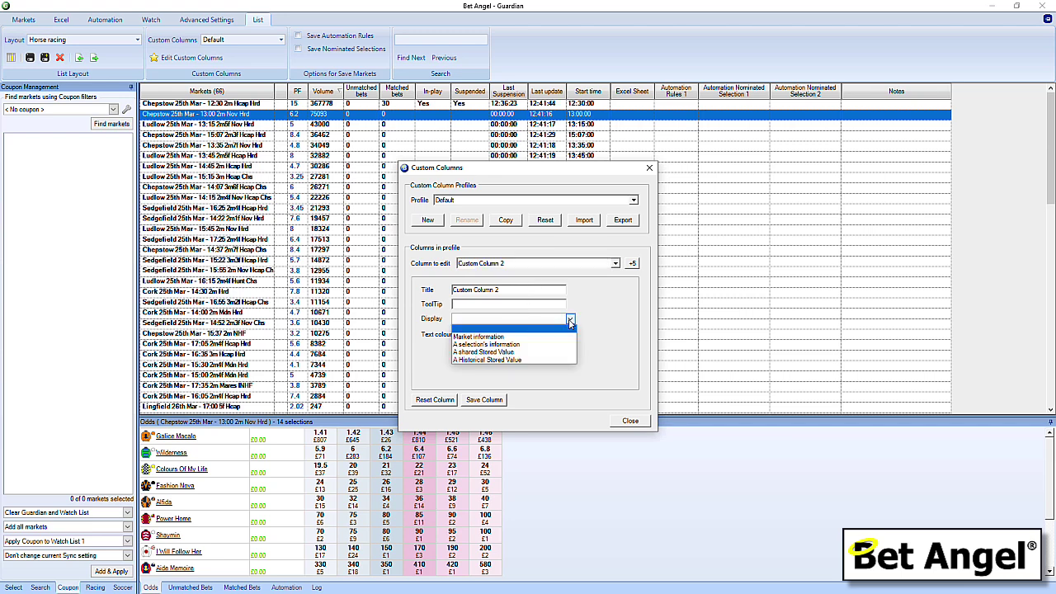
left_click(521, 337)
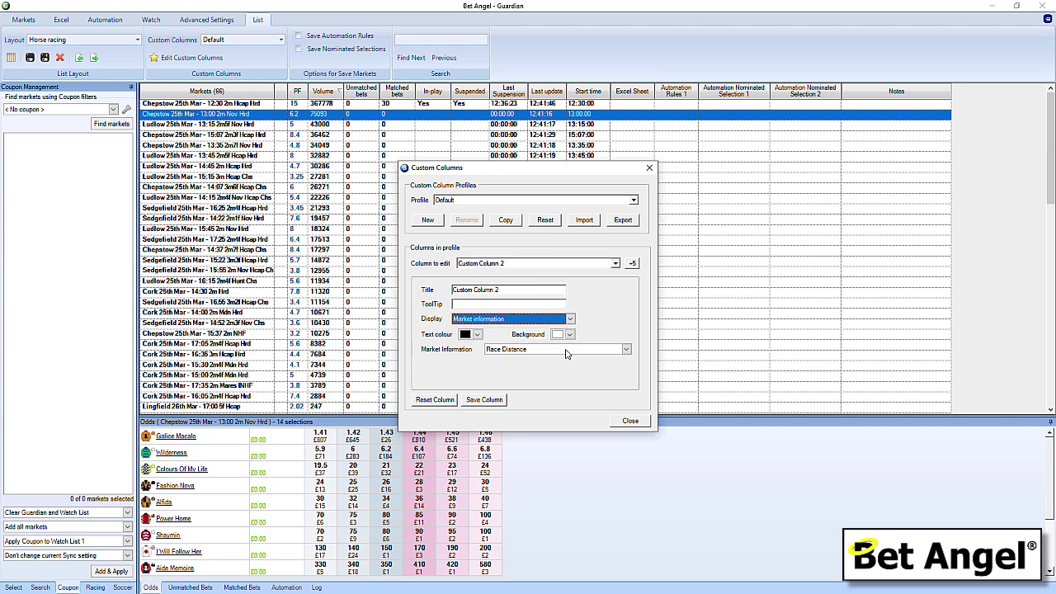
left_click(566, 353)
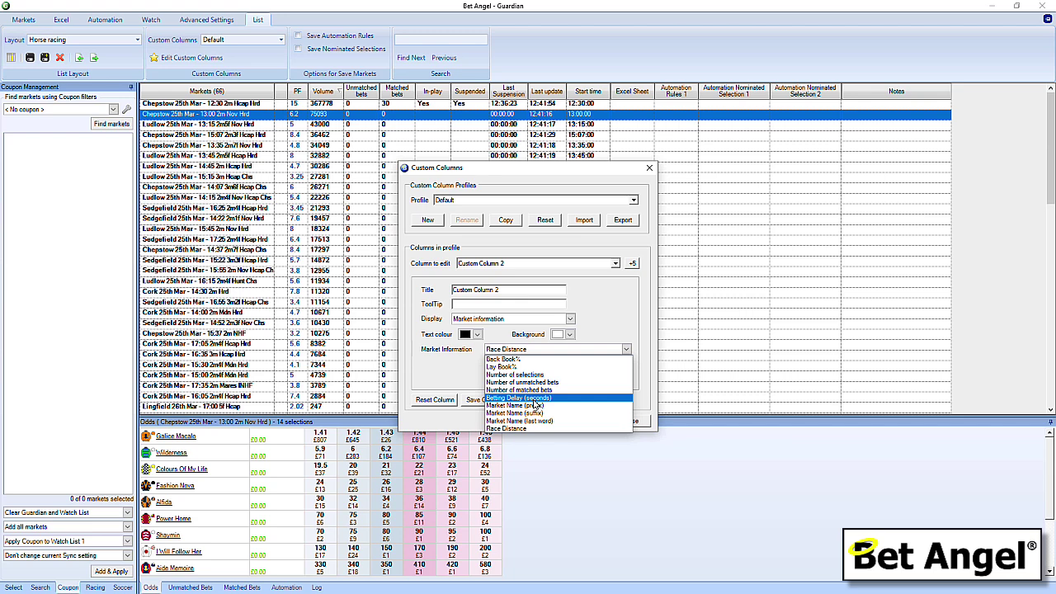
left_click(570, 321)
left_click(570, 321)
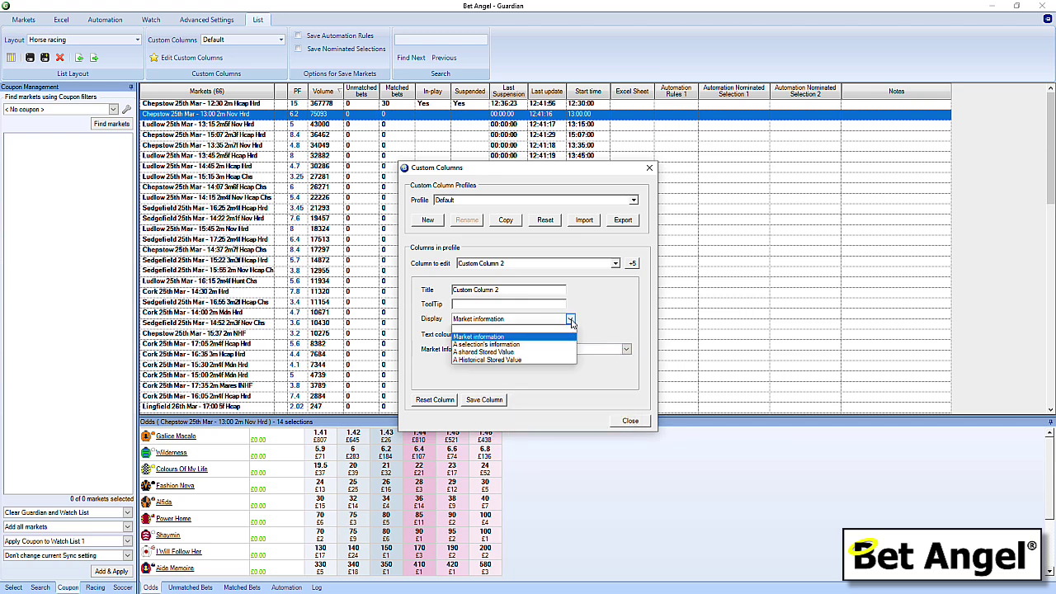
Make the column show the selection's information, using High traded price
left_click(545, 342)
left_click(598, 350)
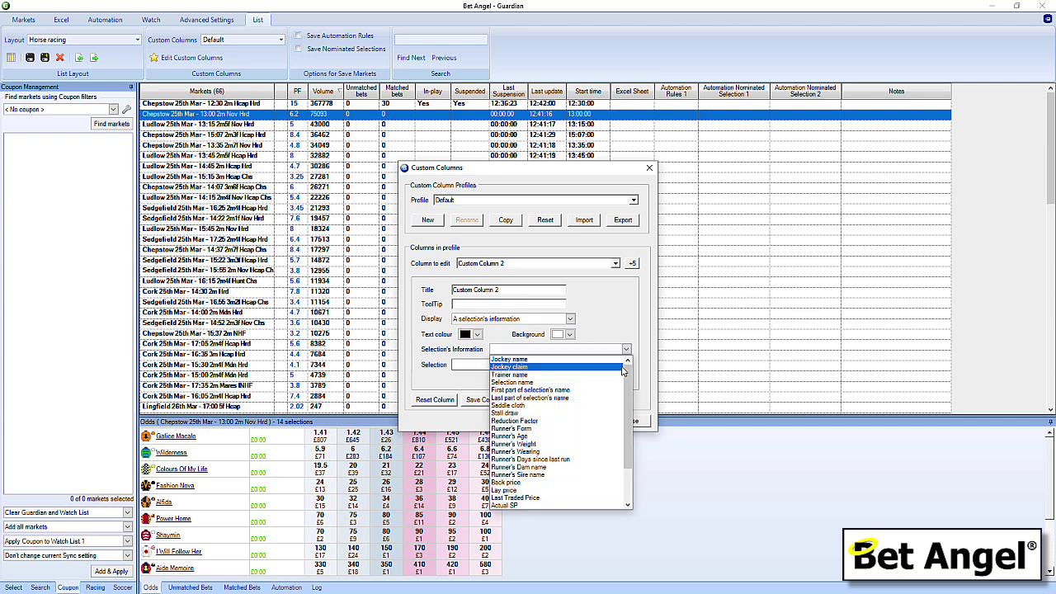
left_click_drag(632, 395, 631, 419)
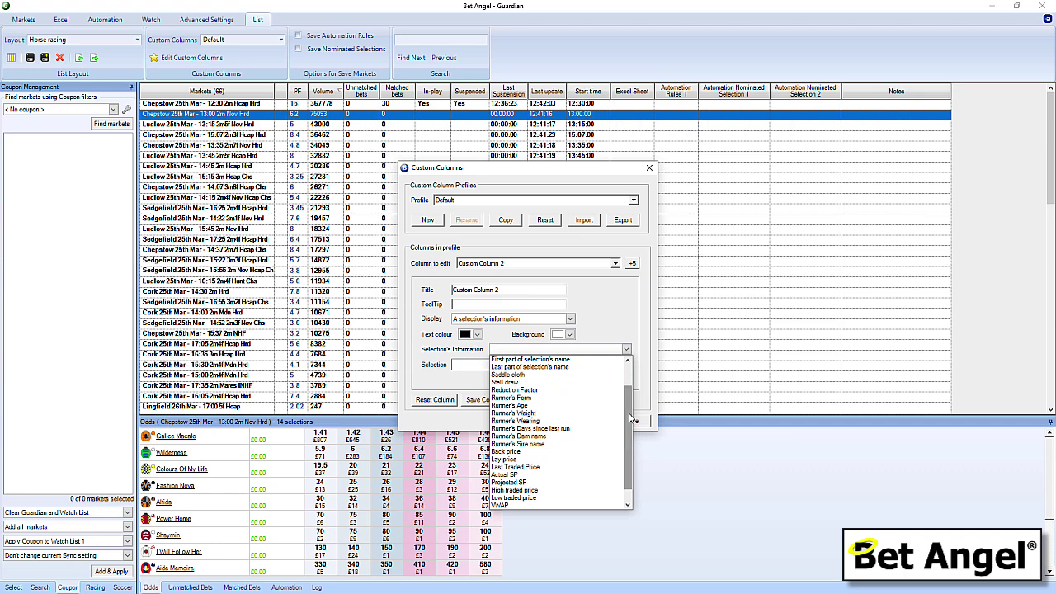
left_click(538, 491)
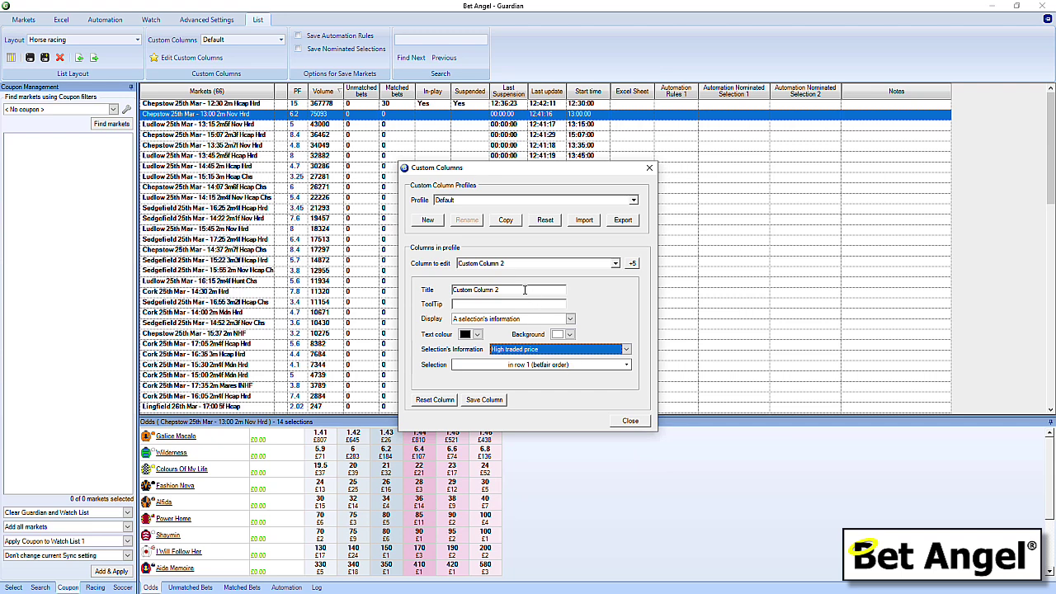
Retitle the column HTP and save the column definition
left_click_drag(524, 290, 414, 291)
type("HTP")
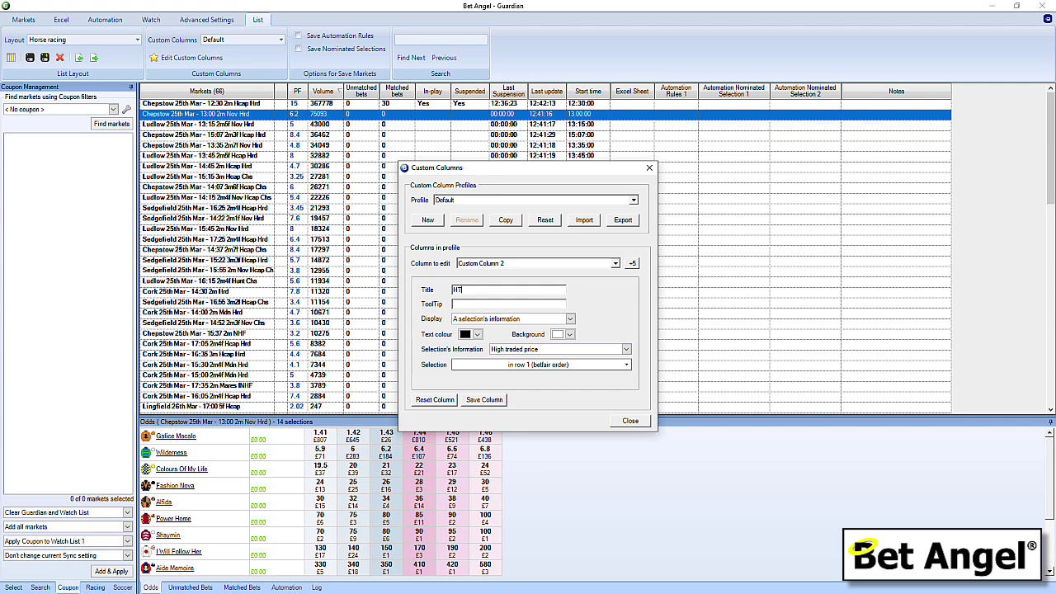
left_click(487, 400)
Tick HTP in the column chooser so it appears after PF, then narrow the HTP column
left_click(630, 422)
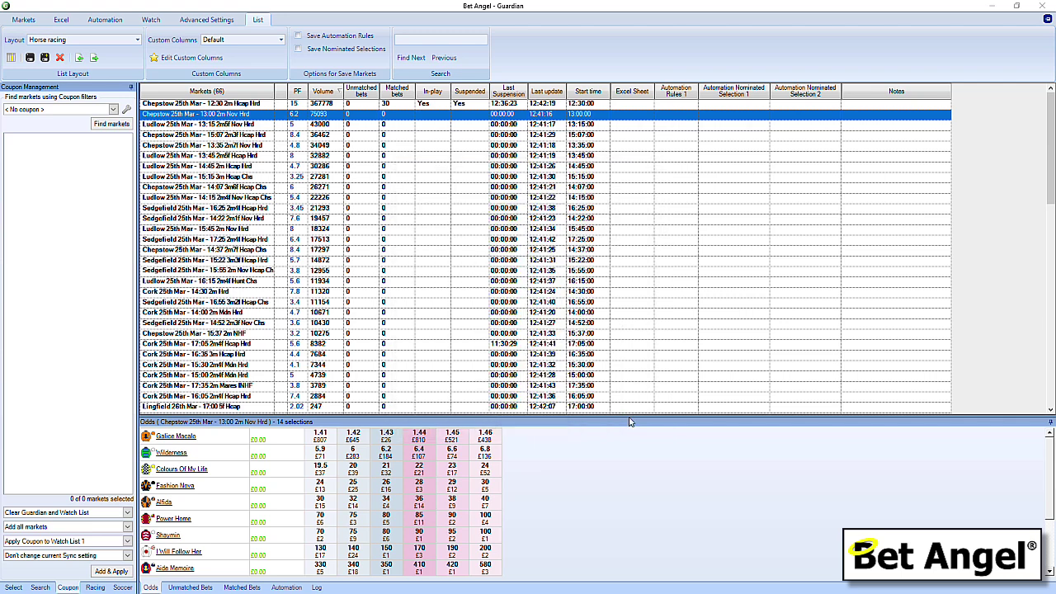
left_click(10, 59)
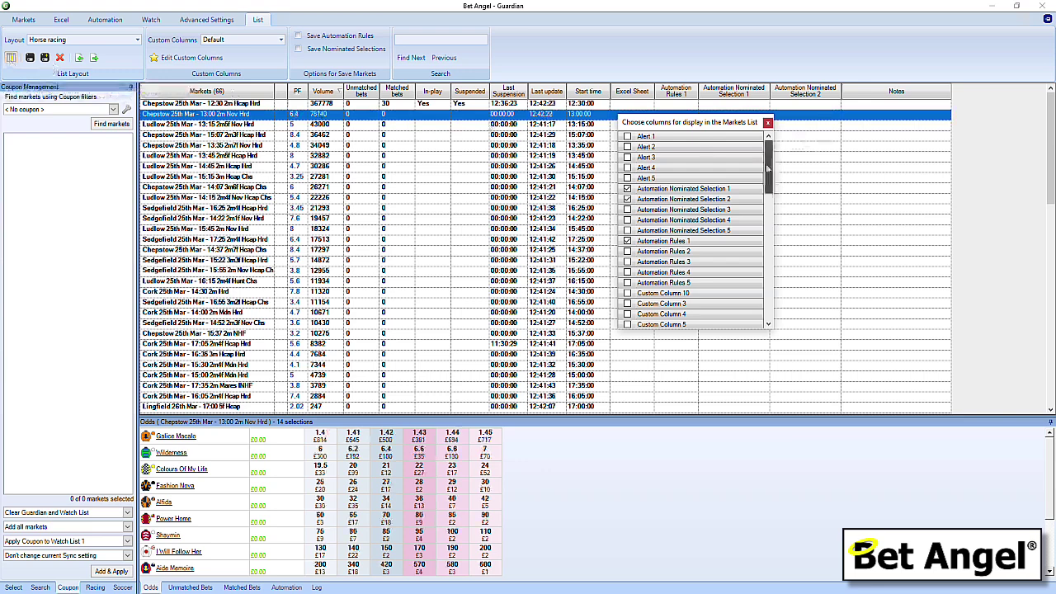
left_click_drag(767, 168, 767, 240)
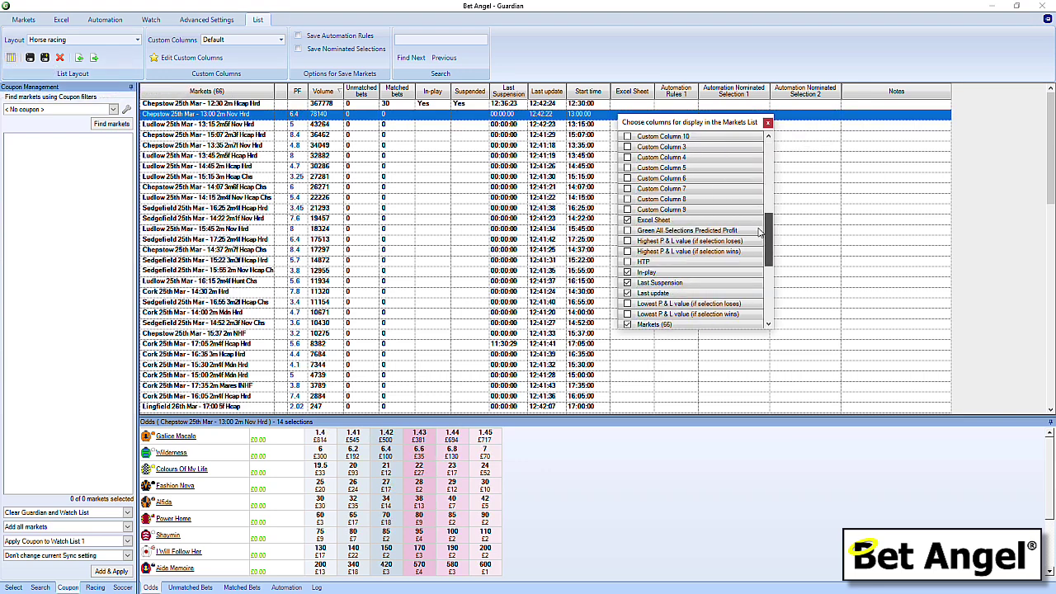
left_click(628, 263)
left_click(767, 122)
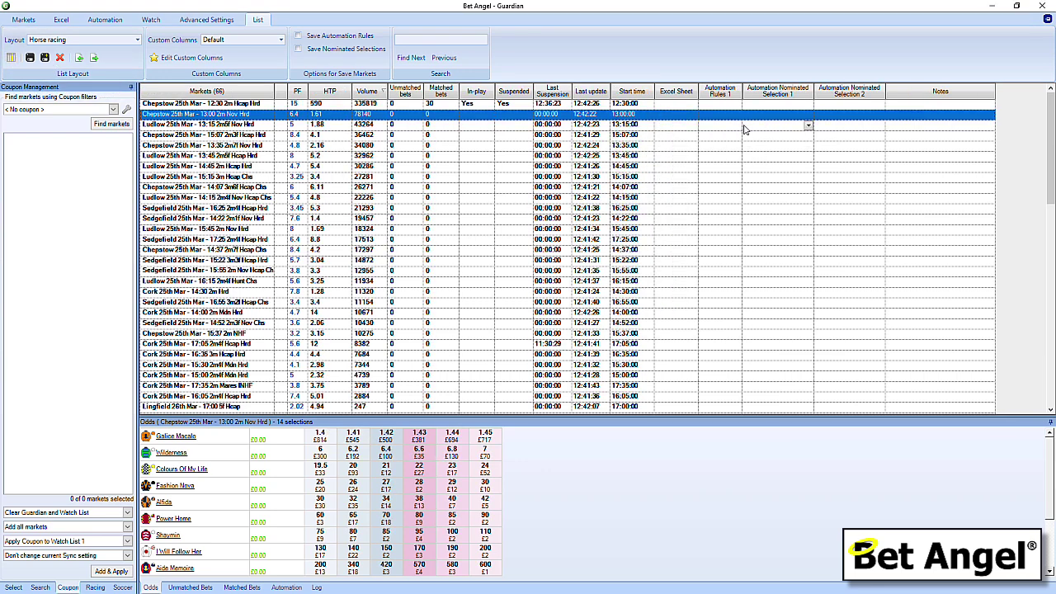
left_click_drag(352, 91, 330, 91)
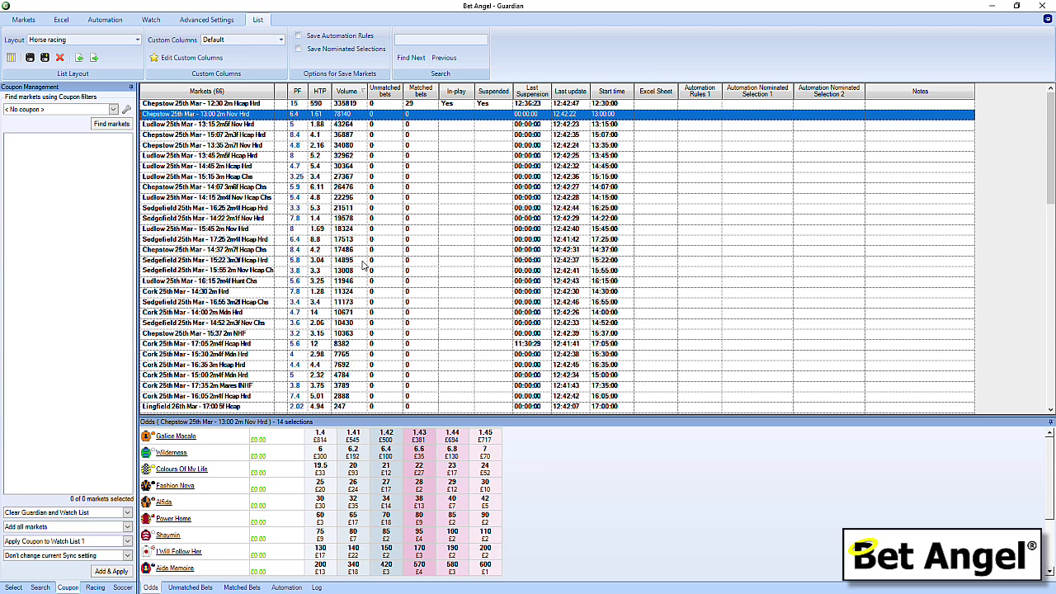
left_click(203, 61)
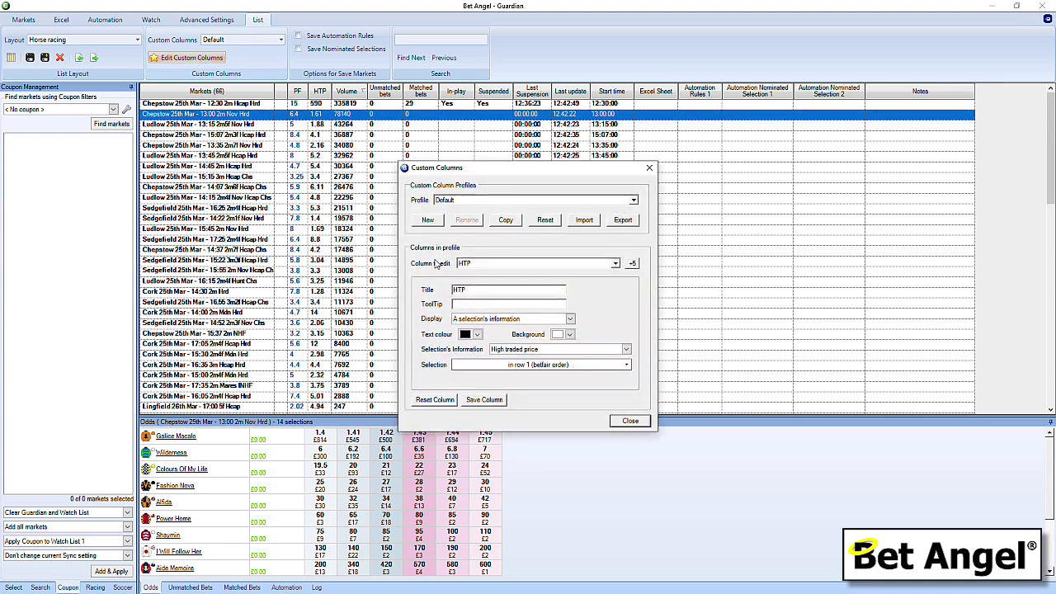
left_click(568, 320)
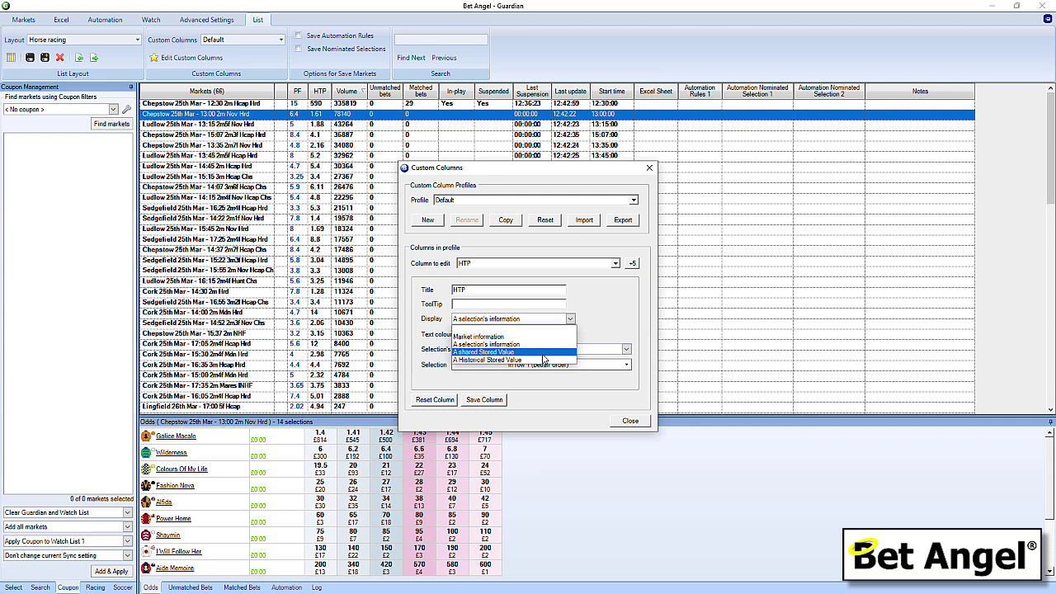
left_click(628, 421)
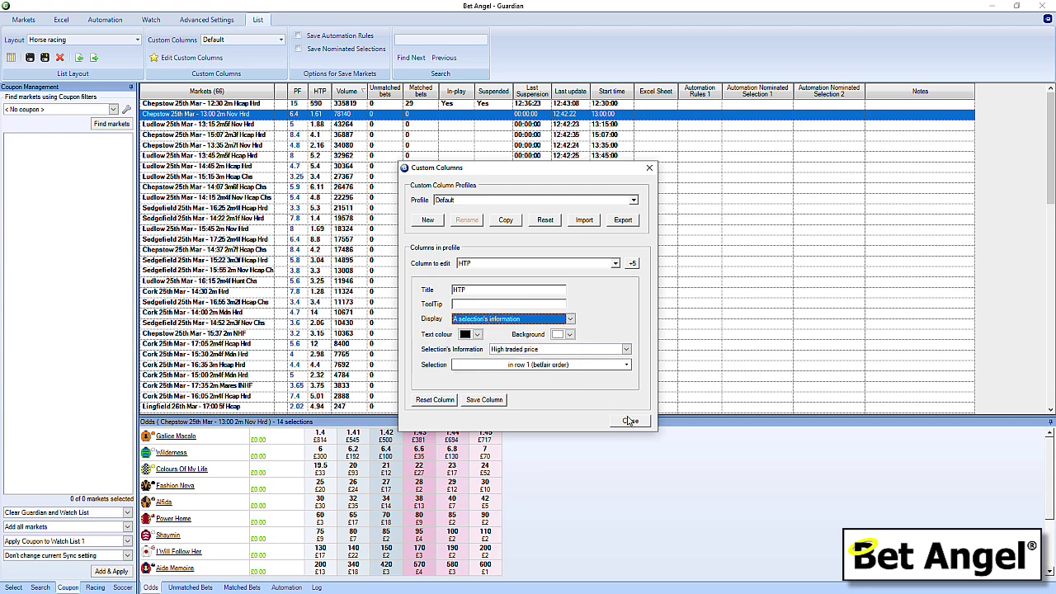
left_click(649, 169)
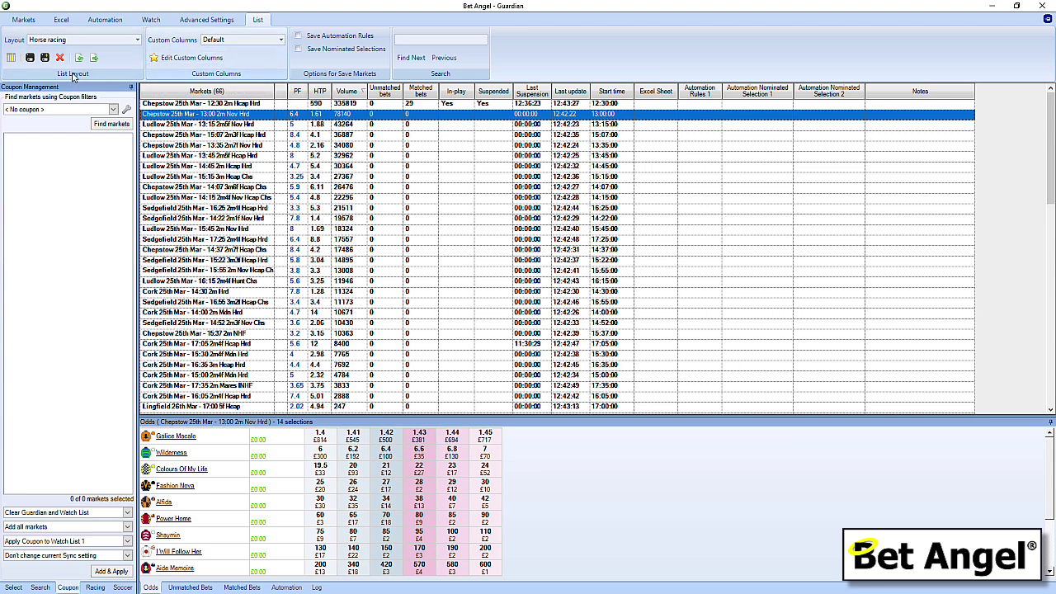
left_click(136, 40)
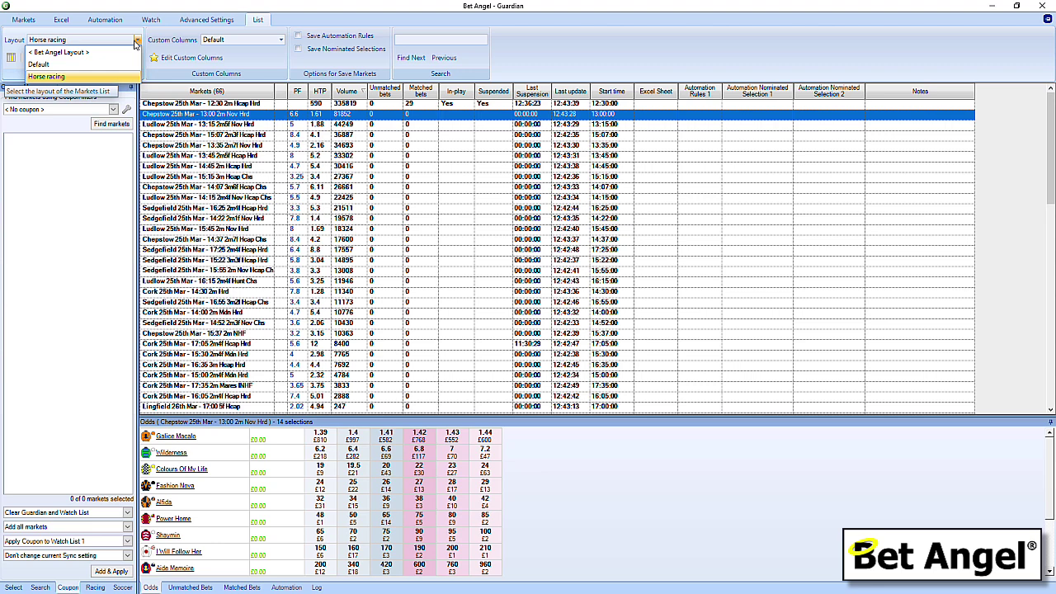
left_click(349, 28)
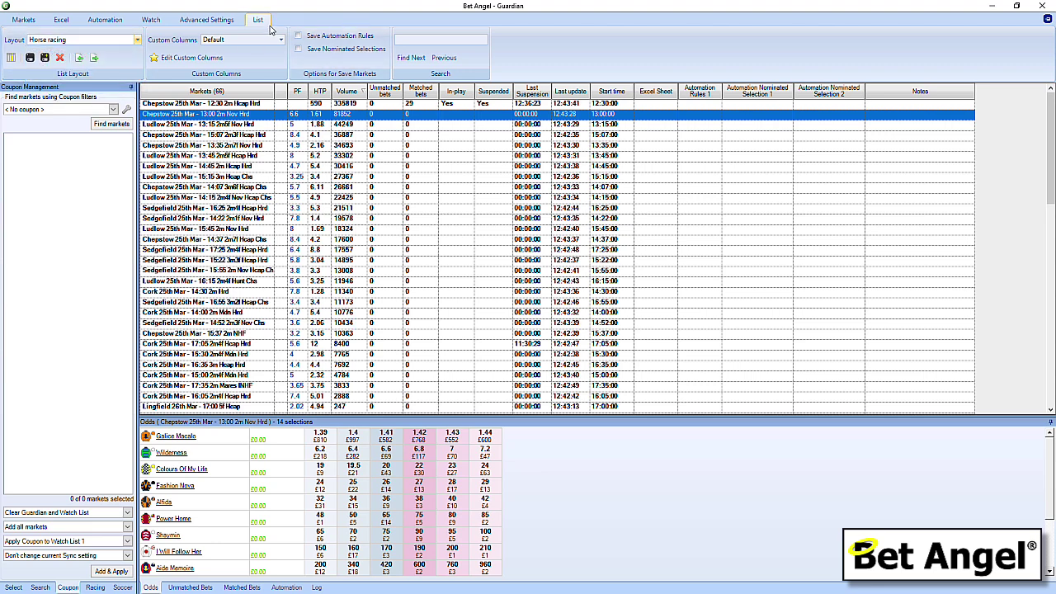